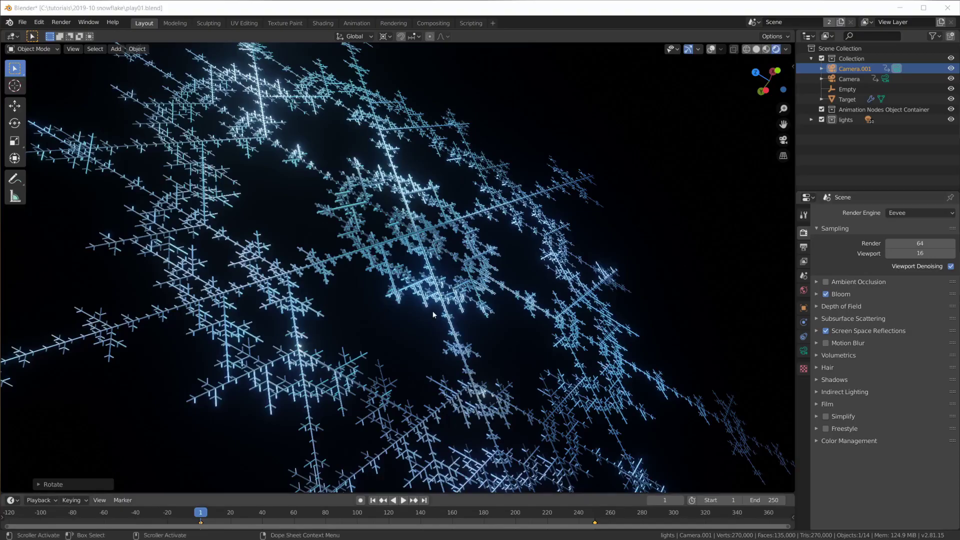
Orbit around the snowflake, look through the scene camera, and zoom in on the viewer node's text
middle_drag(484, 323, 668, 135)
key(KP_0)
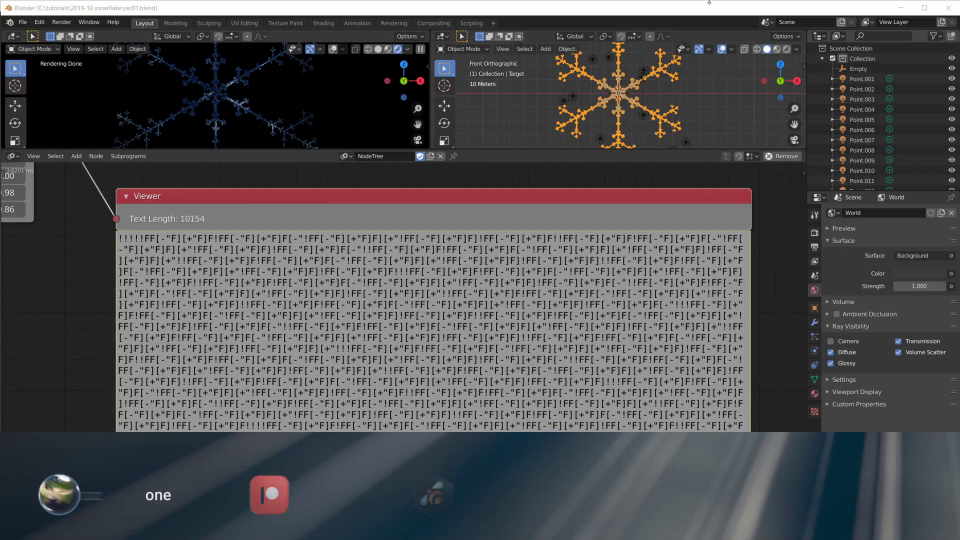
ctrl+middle_drag(589, 404, 604, 295)
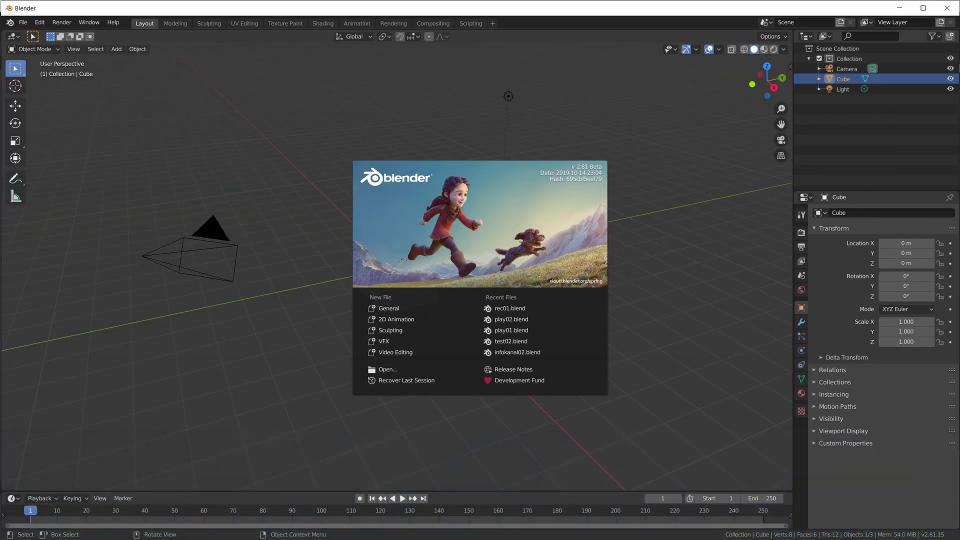
Split the viewport into a node editor and add an LSystem node with axiom F
click(560, 336)
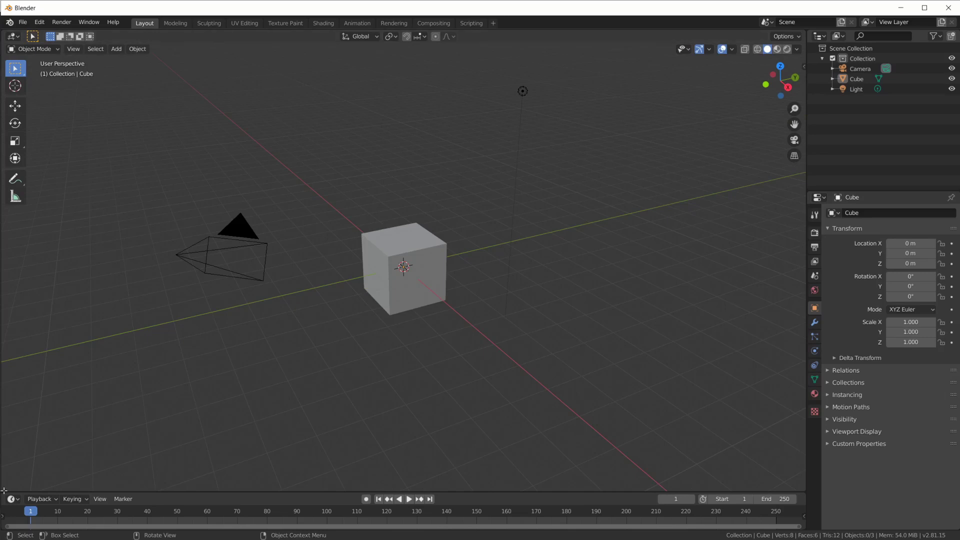
drag(5, 489, 31, 197)
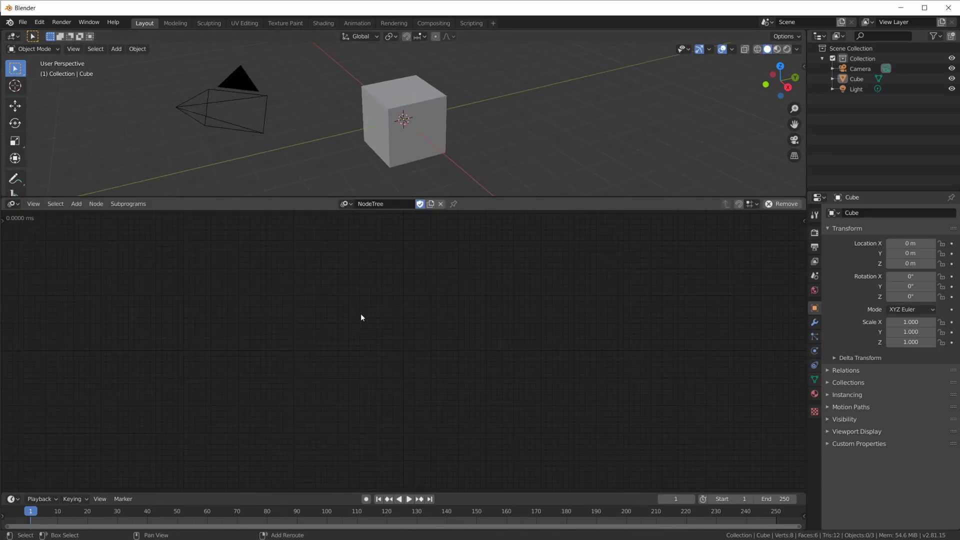
key(ctrl+a)
text(lsy)
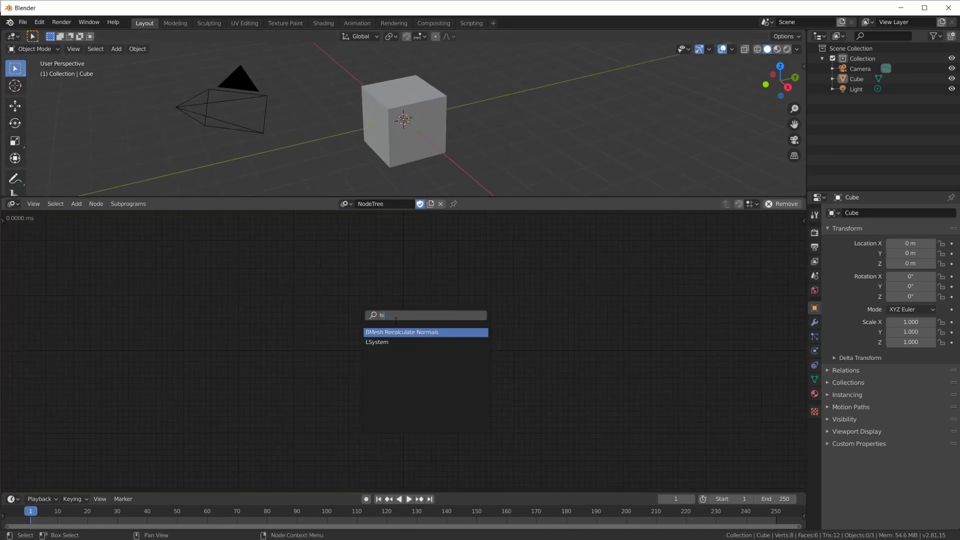
click(377, 332)
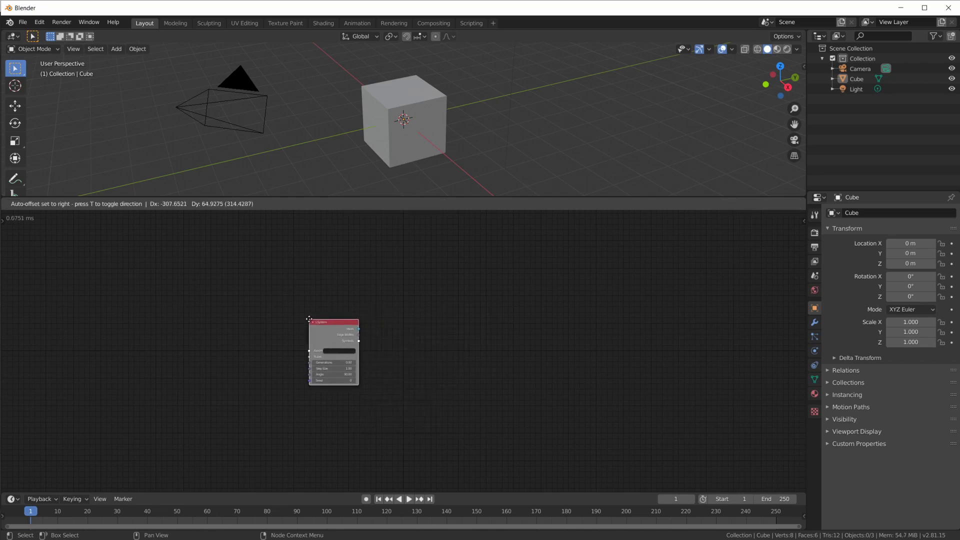
click(310, 321)
scroll(309, 323, up, 4)
scroll(309, 322, up, 2)
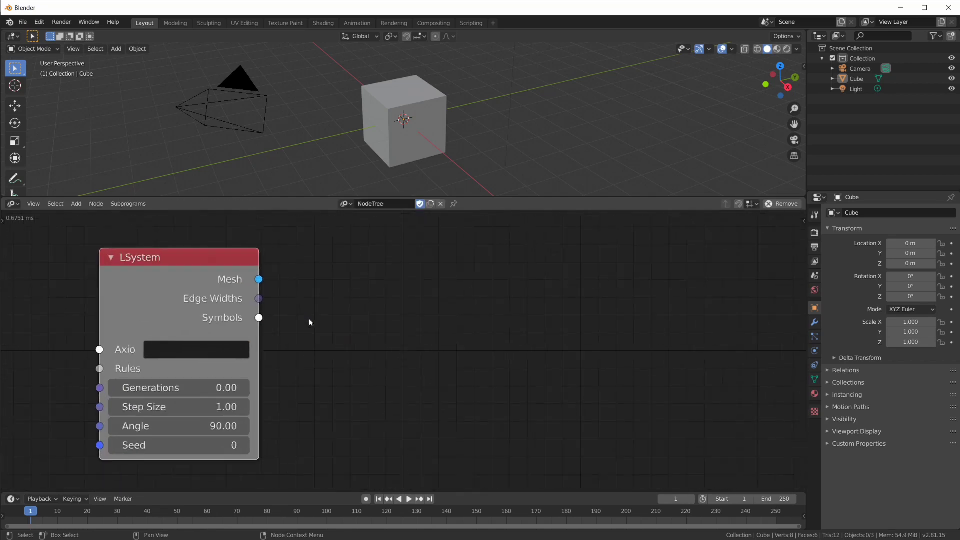
click(178, 348)
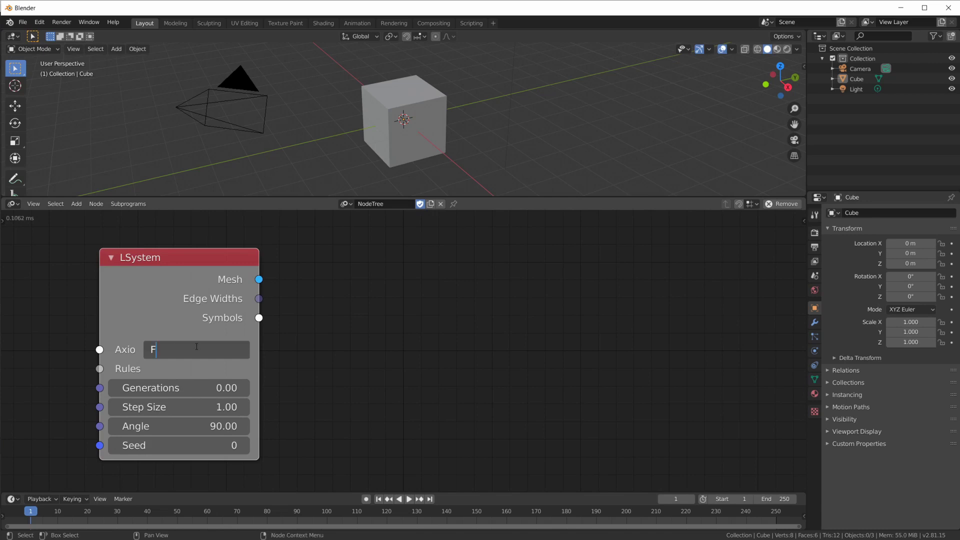
text(F)
key(Return)
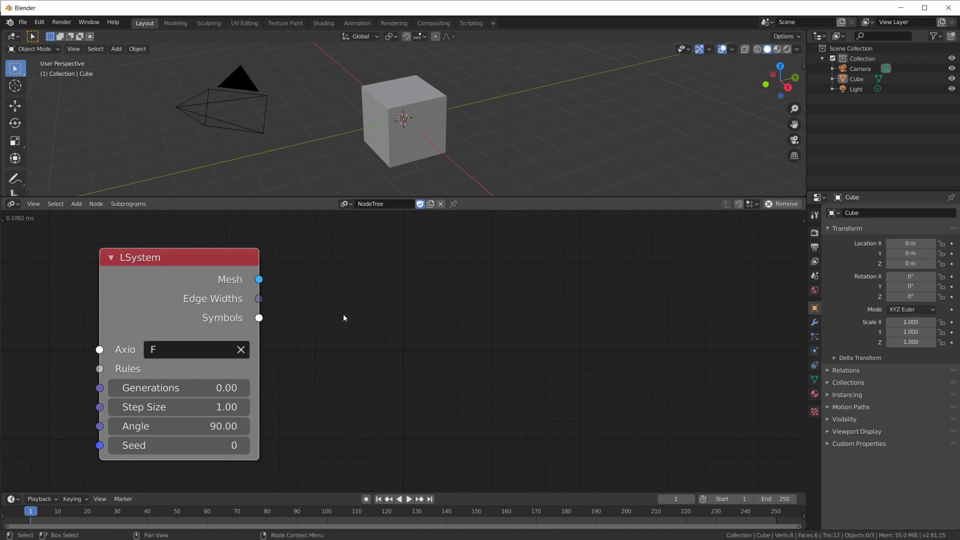
Feed the LSystem mesh into a Mesh Object Output node with a new Target object
key(shift+a)
mouse_move(337, 340)
click(401, 341)
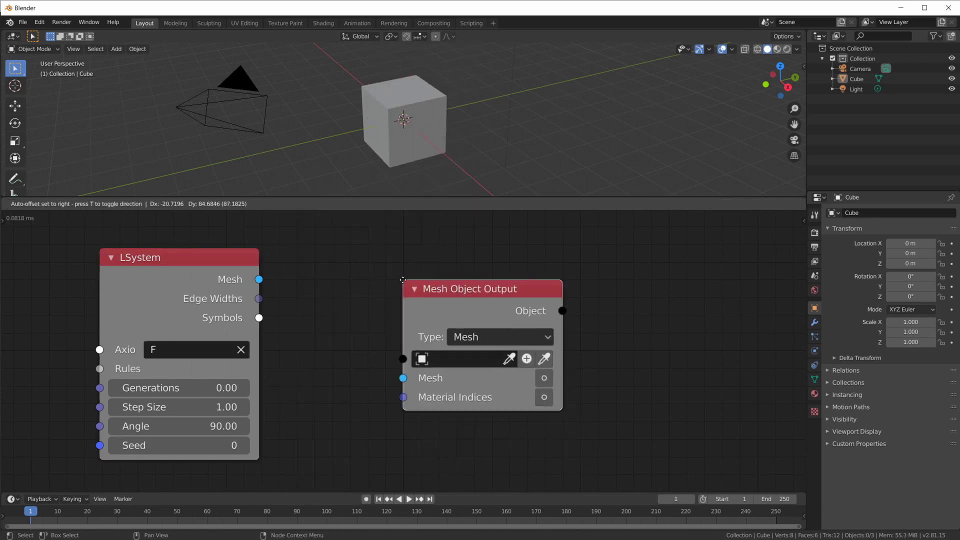
click(403, 345)
drag(258, 280, 404, 373)
click(527, 353)
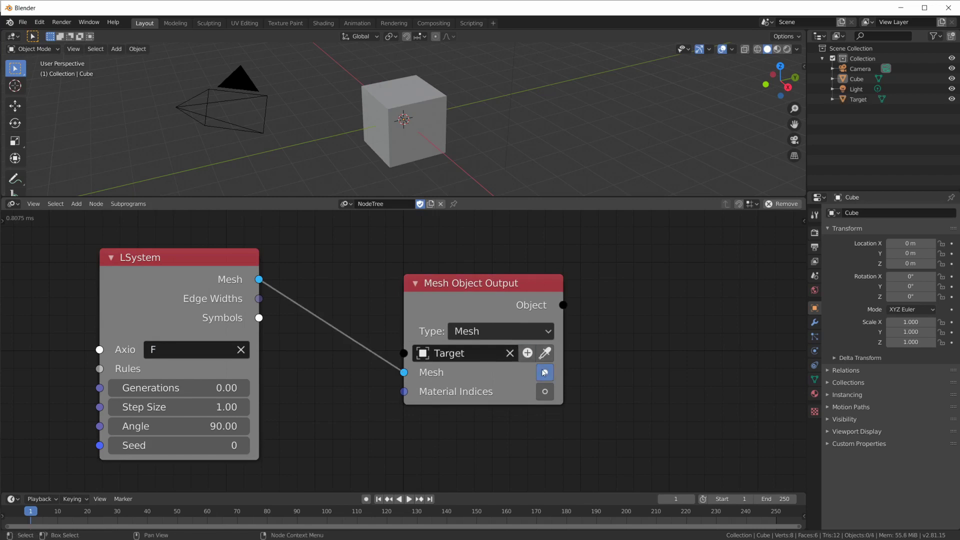
drag(504, 285, 544, 297)
Delete the default light, camera and cube
click(856, 89)
shift+click(860, 68)
key(Delete)
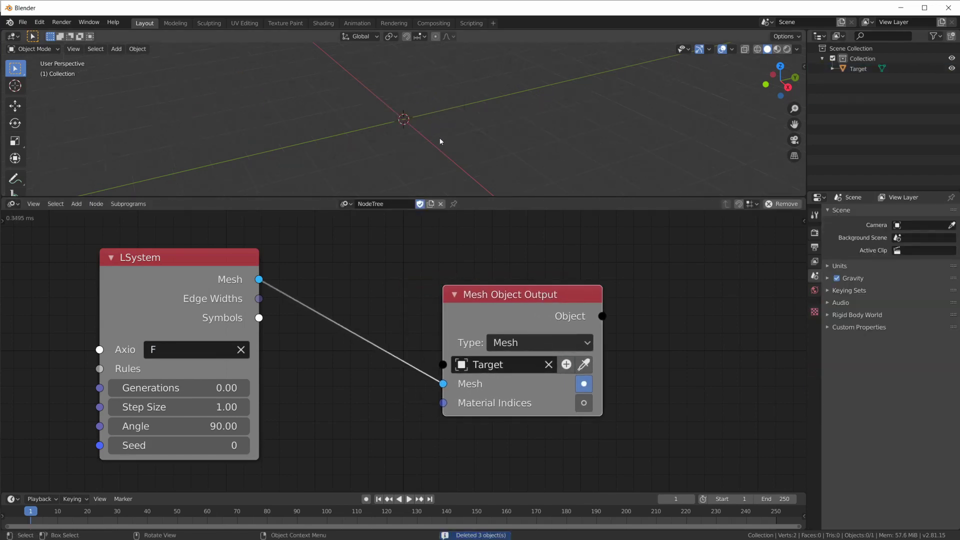
middle_drag(440, 131, 440, 137)
Select the Target object and inspect its mesh in edit mode
click(858, 68)
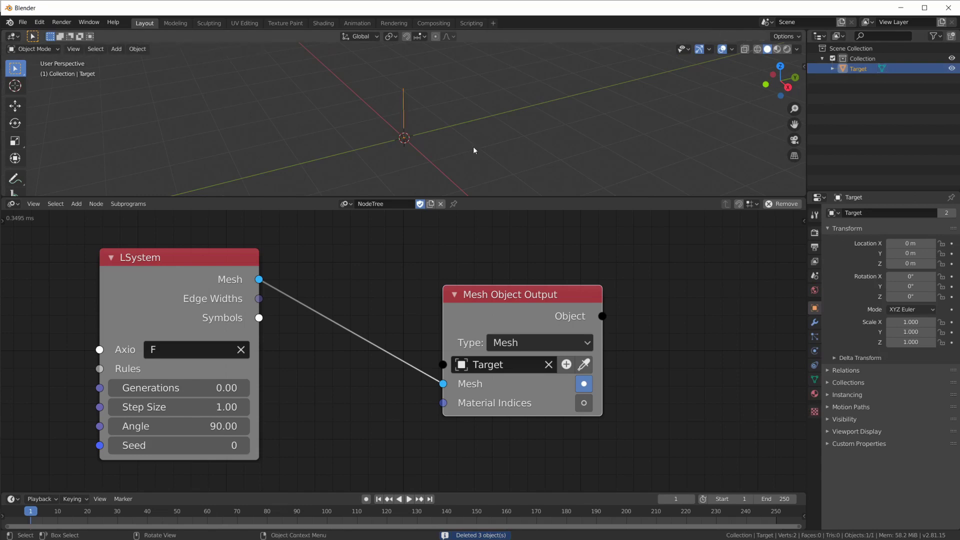
key(Tab)
middle_drag(474, 150, 506, 146)
key(Tab)
key(Tab)
key(Tab)
Insert an Edge to Tube node in front of the Mesh Object Output
drag(541, 299, 728, 299)
key(ctrl+a)
text(edge)
click(580, 340)
click(394, 376)
drag(518, 403, 629, 384)
drag(493, 382, 570, 294)
Add a Mesh Info node feeding Vertices and Edge Indices into the tube, with Resolution 6
key(shift+a)
mouse_move(403, 315)
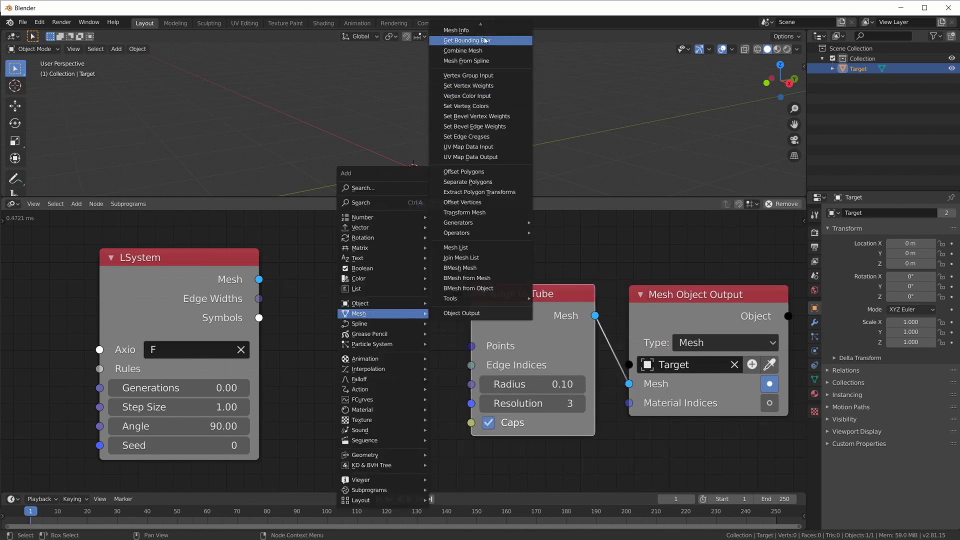
click(463, 30)
click(380, 345)
drag(259, 279, 318, 423)
drag(443, 278, 471, 346)
drag(443, 297, 471, 365)
click(554, 405)
text(6)
key(Return)
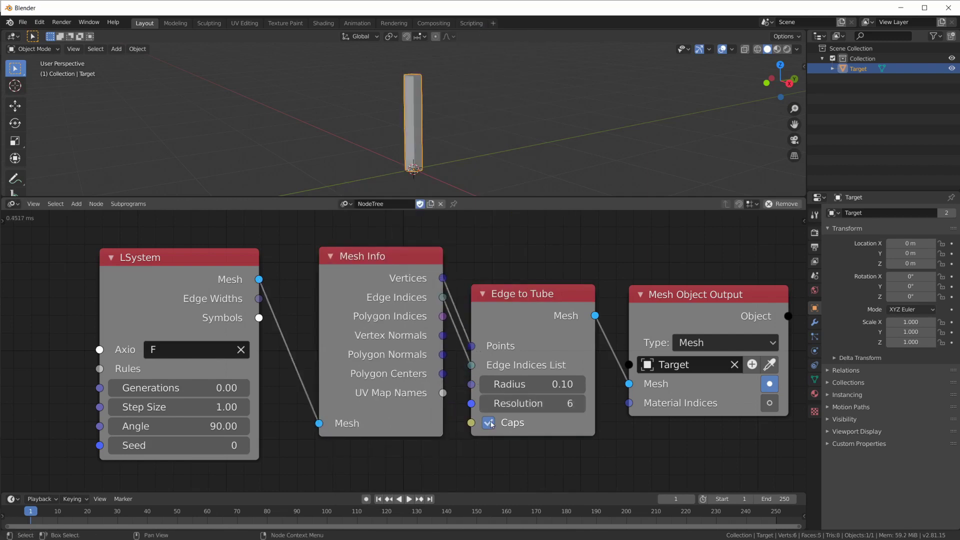
Rearrange the collapsed nodes and the LSystem node in the tree
click(640, 294)
drag(640, 295, 728, 305)
click(482, 294)
drag(487, 294, 590, 307)
click(330, 256)
drag(330, 256, 450, 308)
drag(165, 257, 238, 252)
Extend the axiom to F-F and try different step sizes
click(260, 342)
text(-F)
drag(252, 401, 246, 420)
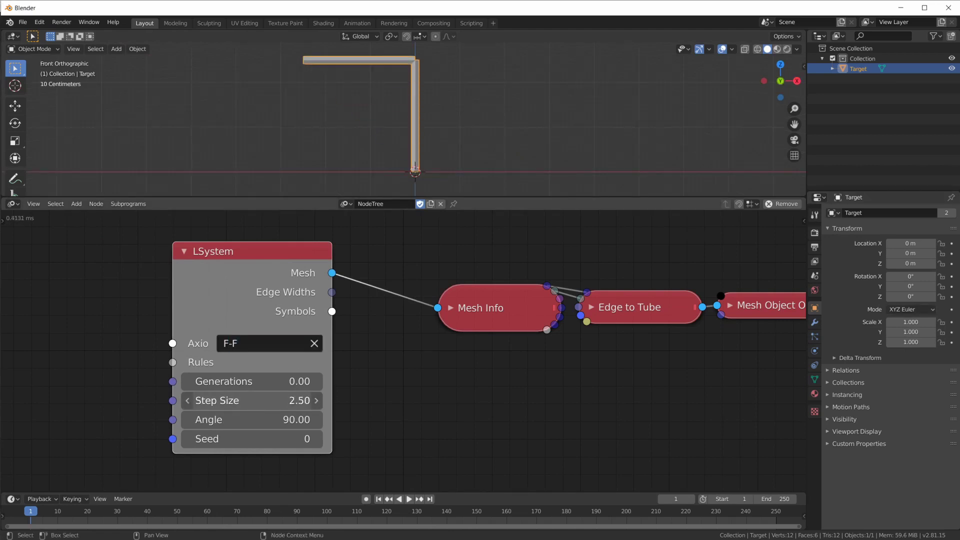
Set the LSystem step size to 1.00 and the angle to 45°
click(253, 401)
text(1)
key(Return)
click(246, 420)
text(45)
key(Return)
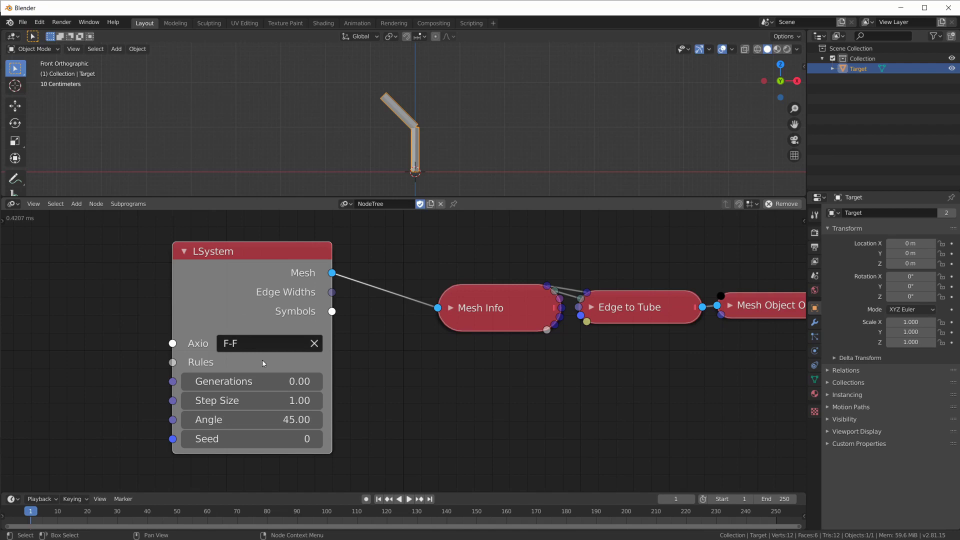
Extend the axiom to F-F----F--F and sweep the angle to preview other bends
click(261, 342)
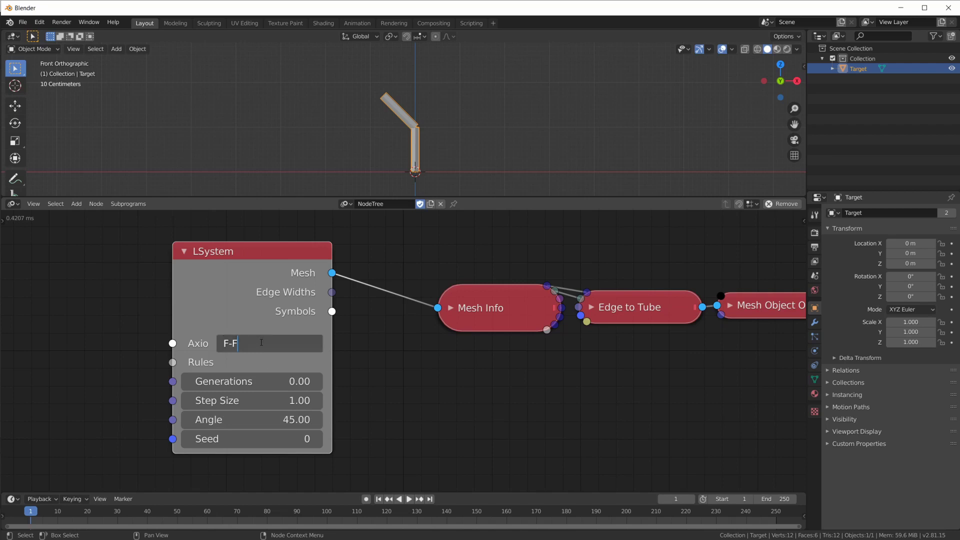
text(--F)
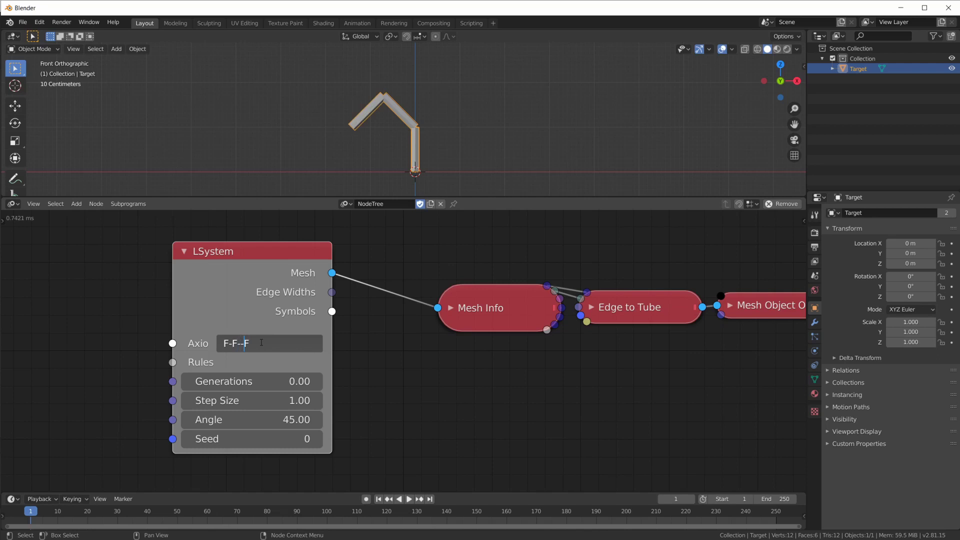
text(--)
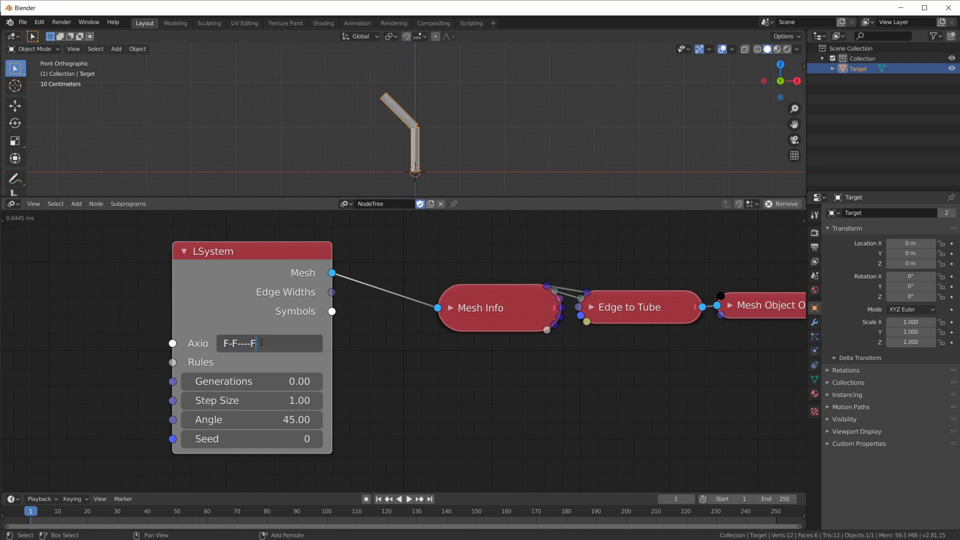
text(F--F)
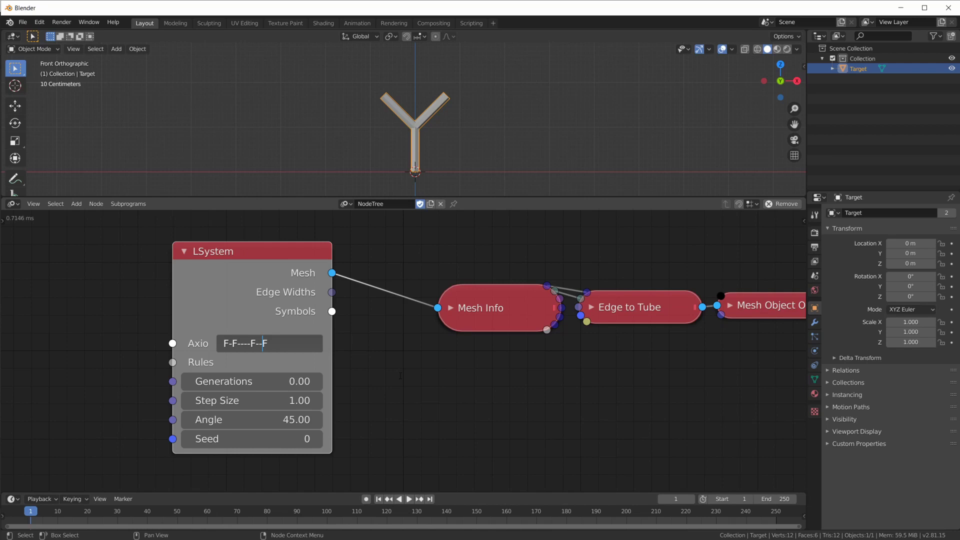
key(Return)
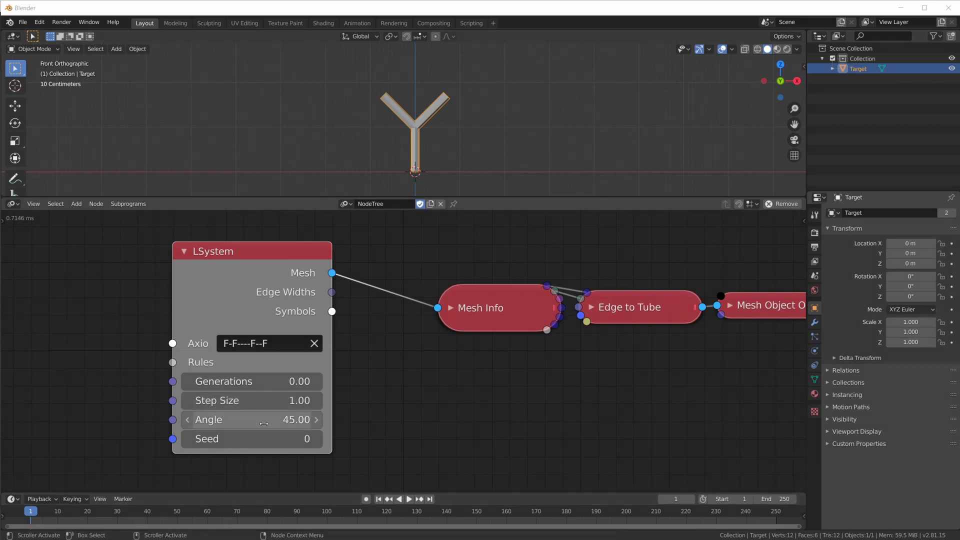
mouse_move(253, 419)
mouse_down()
mouse_move(223, 420)
mouse_move(277, 419)
mouse_move(229, 420)
mouse_move(270, 420)
mouse_move(245, 420)
mouse_up()
Set the angle to 45° and replace the axiom with F[-F]+F
click(245, 419)
text(45)
key(Return)
click(291, 345)
key(BackSpace)
text(F)
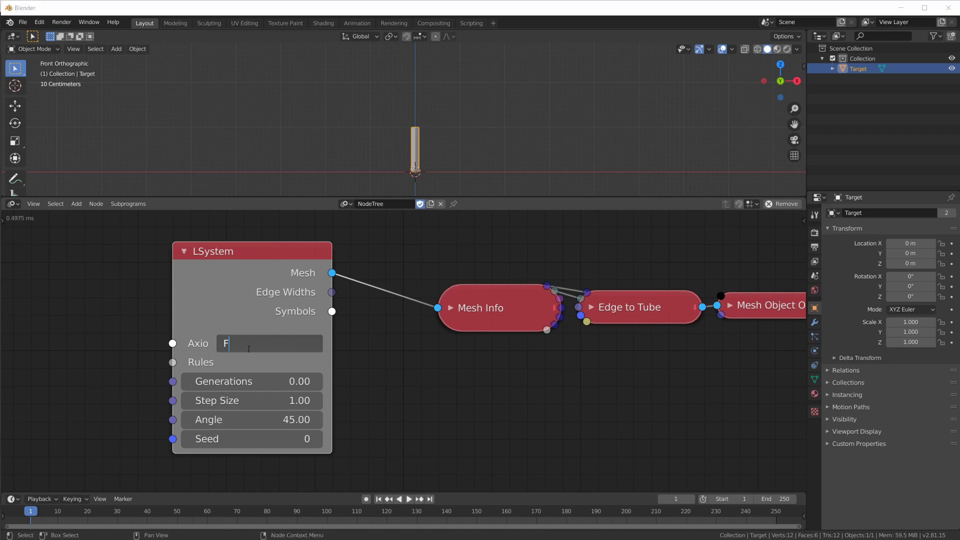
text([)
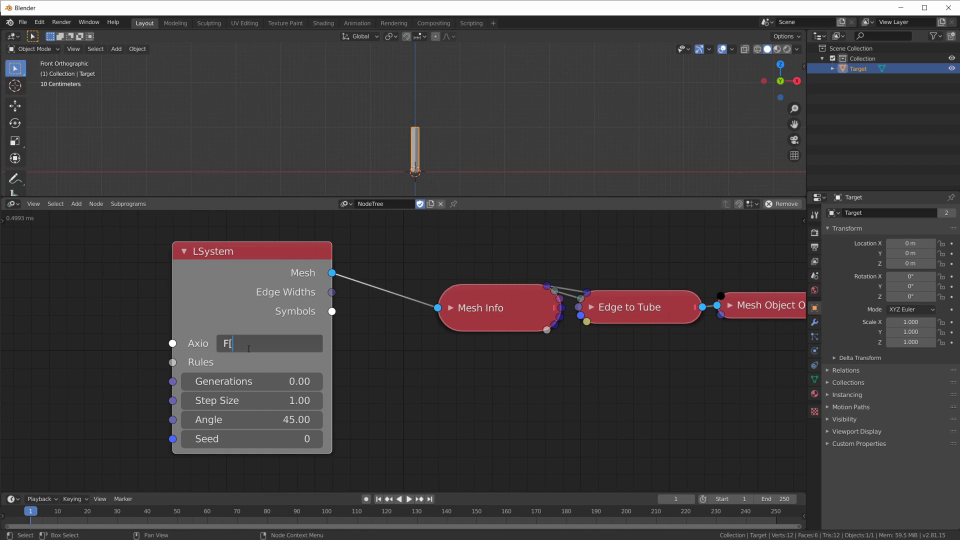
text(-F)
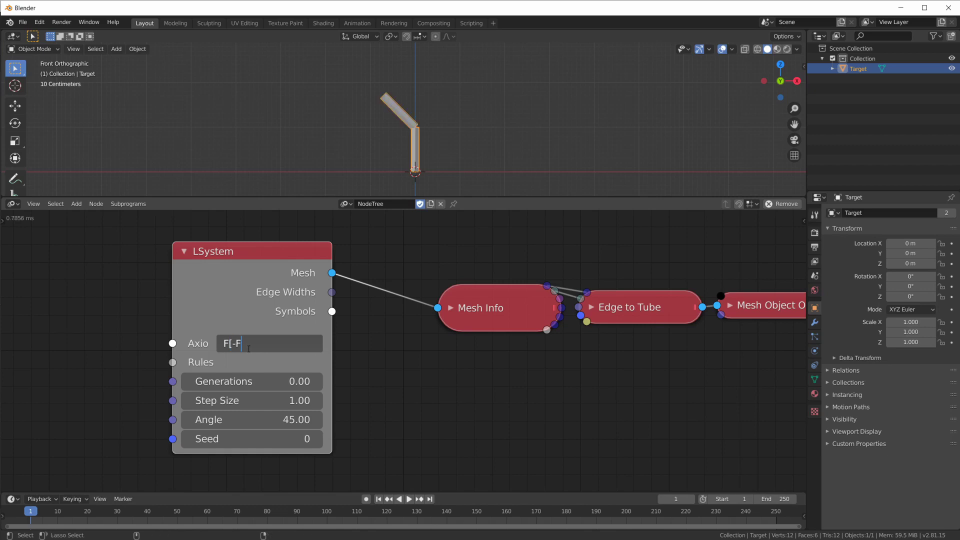
text(])
key(ctrl+shift+3)
mouse_move(418, 120)
mouse_down()
mouse_move(418, 130)
mouse_move(420, 84)
mouse_move(404, 91)
mouse_up()
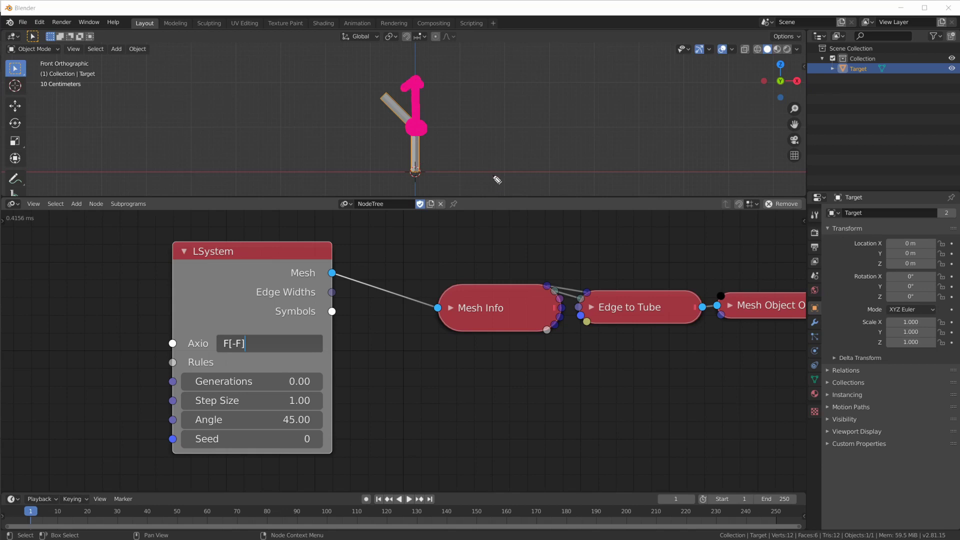
key(Escape)
text(+F)
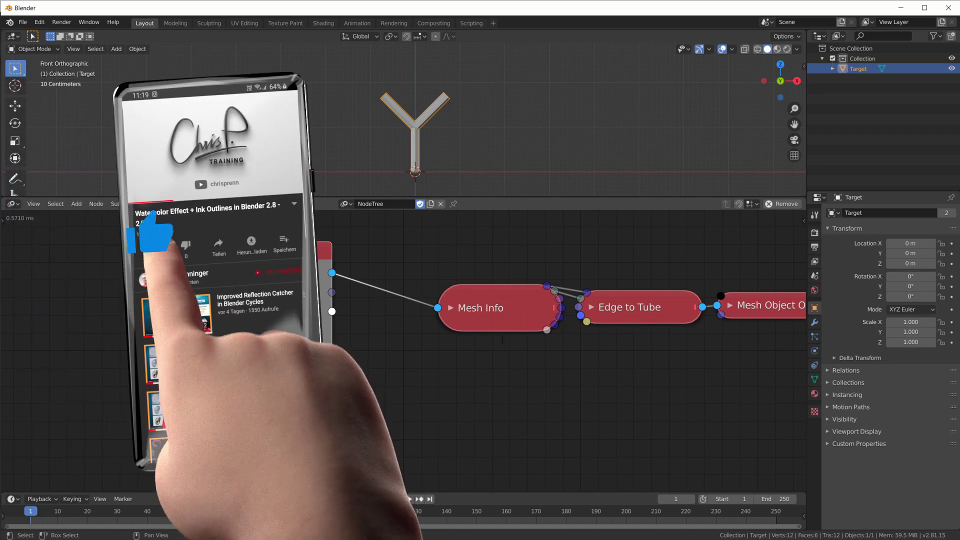
Change the branch angle to 60°
click(257, 425)
text(60)
key(Return)
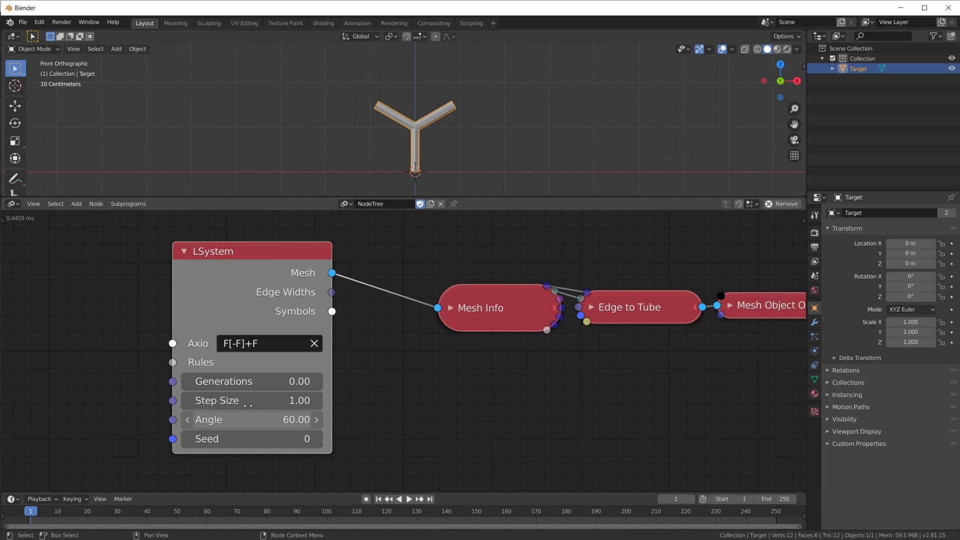
Edit the axiom to F[-F][+F]FF and frame the tree in the 3D view
click(271, 339)
click(245, 344)
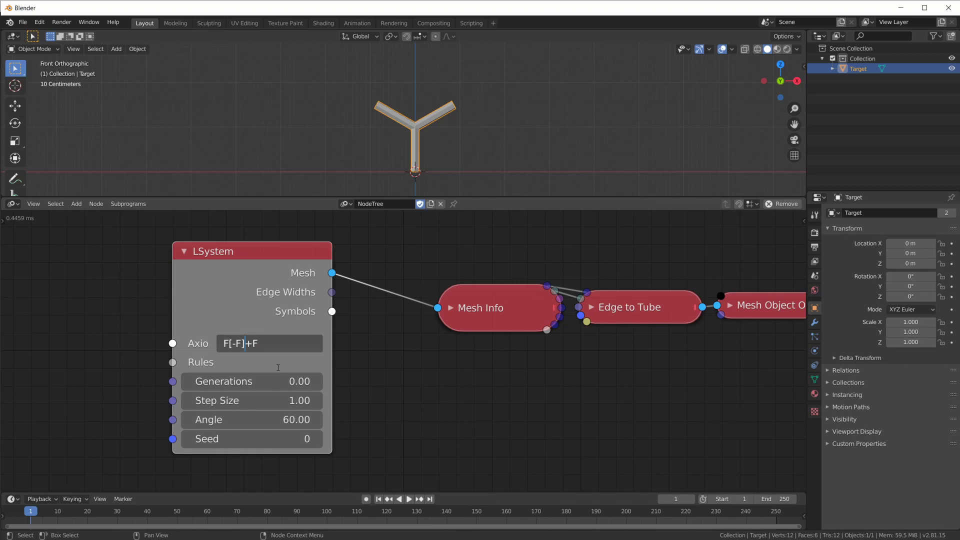
text([)
key(End)
text(]FF)
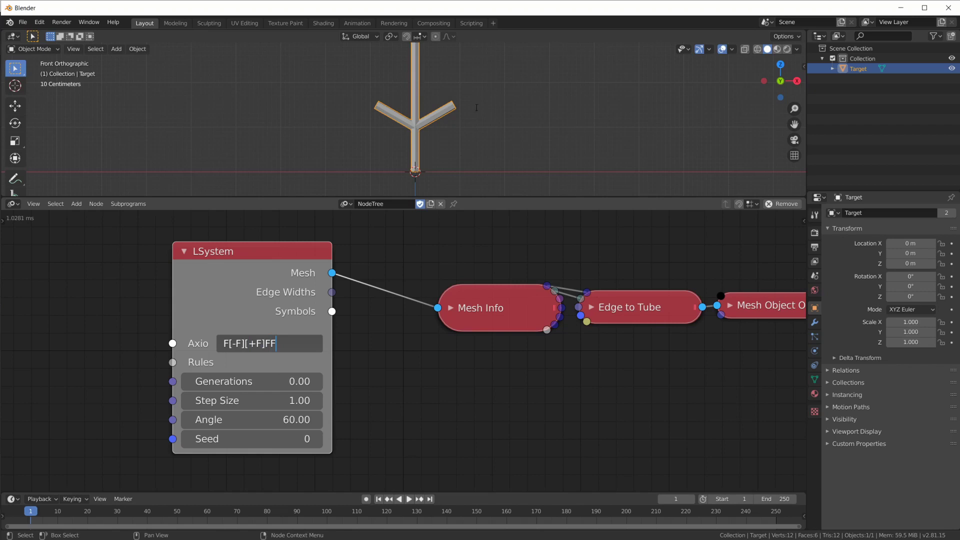
key(Return)
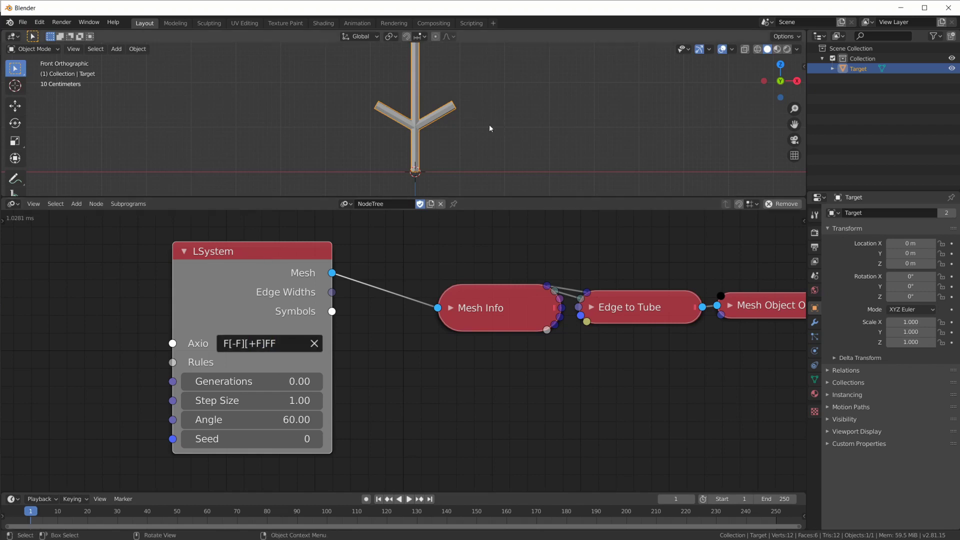
scroll(488, 128, down, 4)
shift+middle_drag(488, 161, 488, 159)
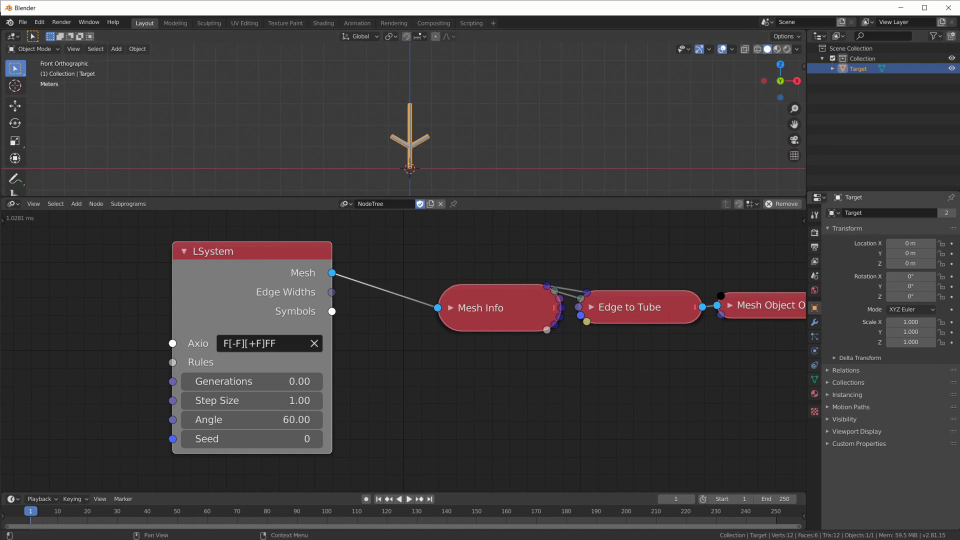
Link a Create Text List into the LSystem Rules holding the rule X=F[-F][+F]FF
middle_drag(441, 346, 729, 349)
key(shift+a)
mouse_move(210, 301)
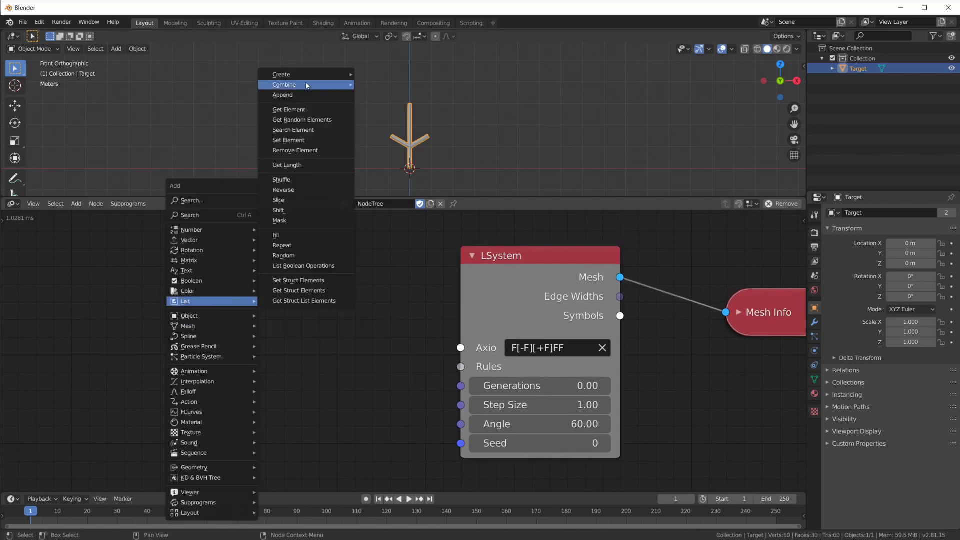
mouse_move(310, 75)
click(385, 116)
click(234, 312)
drag(234, 325, 109, 328)
drag(355, 335, 460, 367)
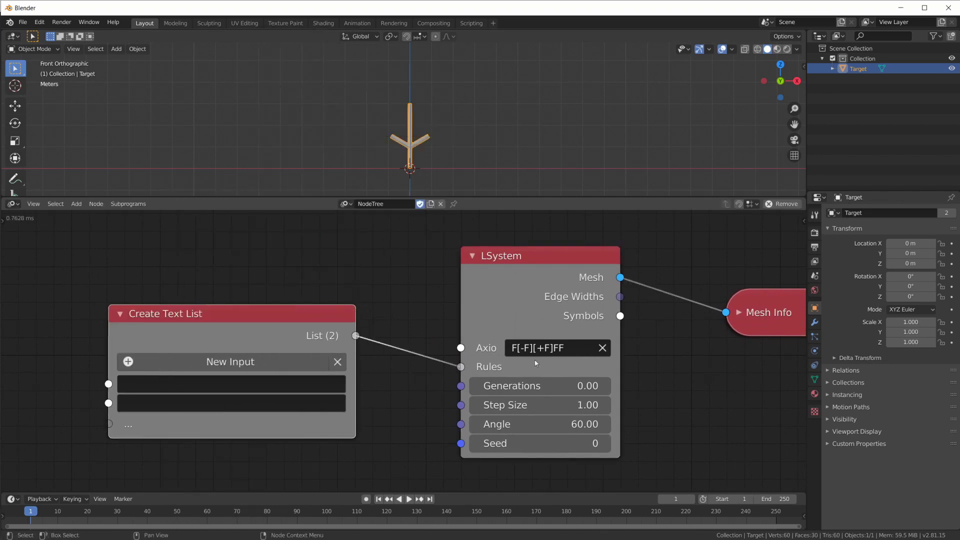
click(256, 386)
text(X)
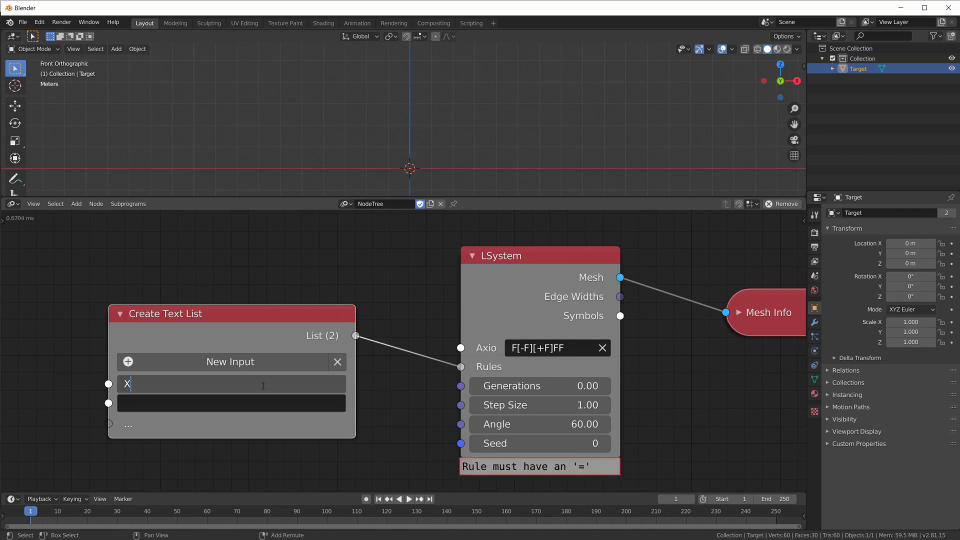
text(=F[-F][+F]FF)
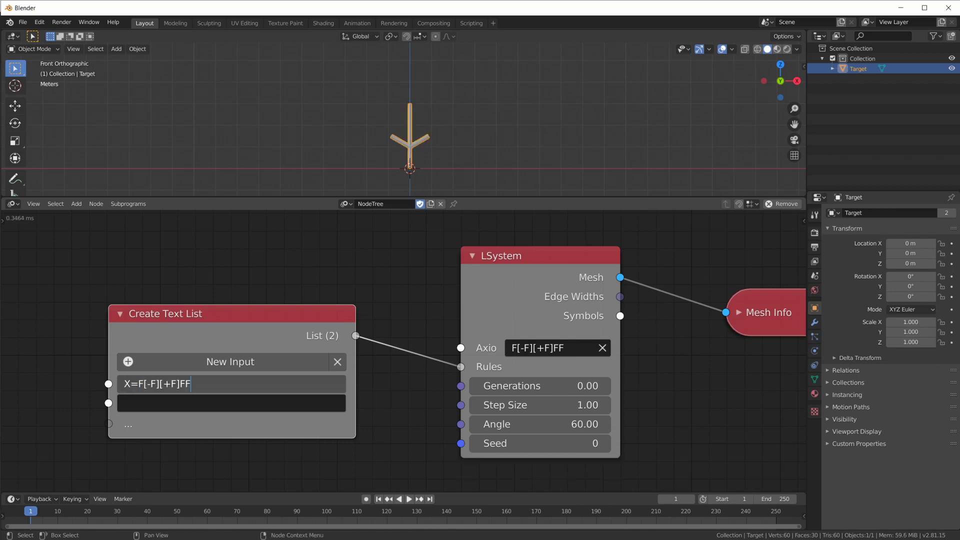
key(Return)
Set the LSystem axiom to X and Generations to 1
click(574, 349)
text(X)
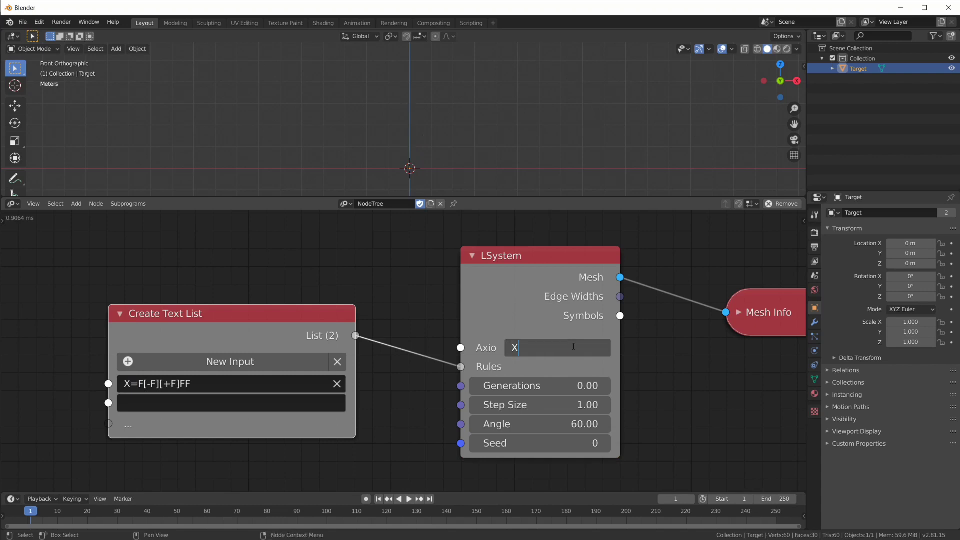
key(Return)
click(568, 386)
text(1)
key(Return)
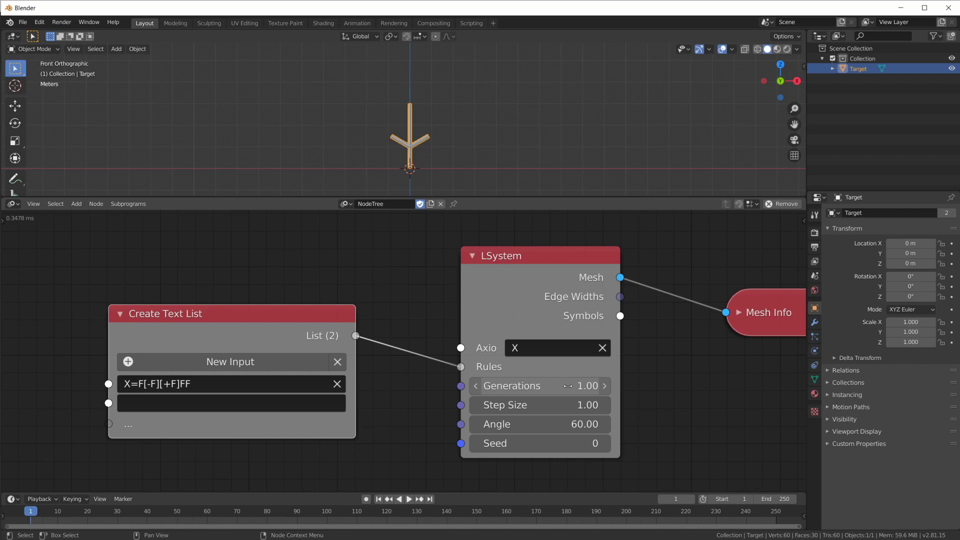
Repeat the axiom as XXX and pan the 3D view to see the tree
click(555, 348)
text(X)
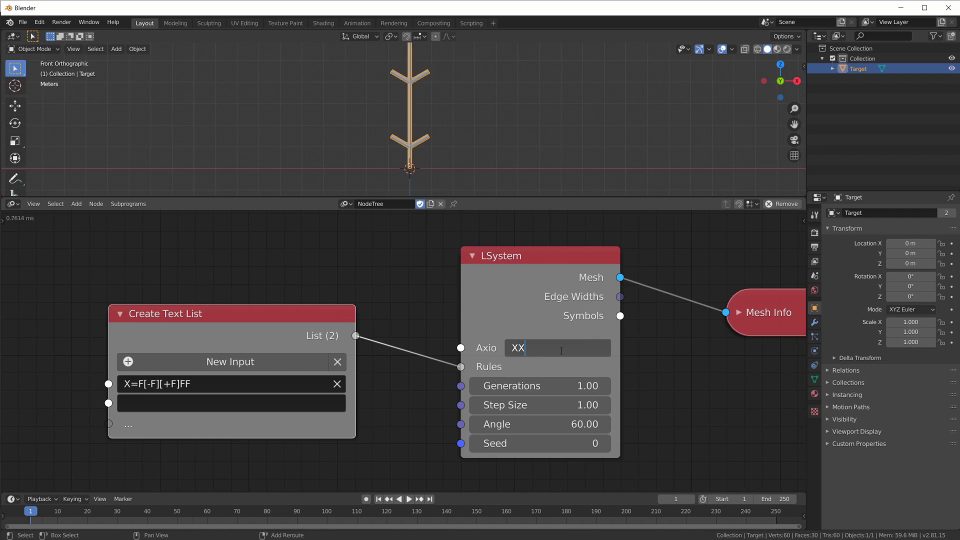
text(X)
click(471, 85)
scroll(471, 85, down, 4)
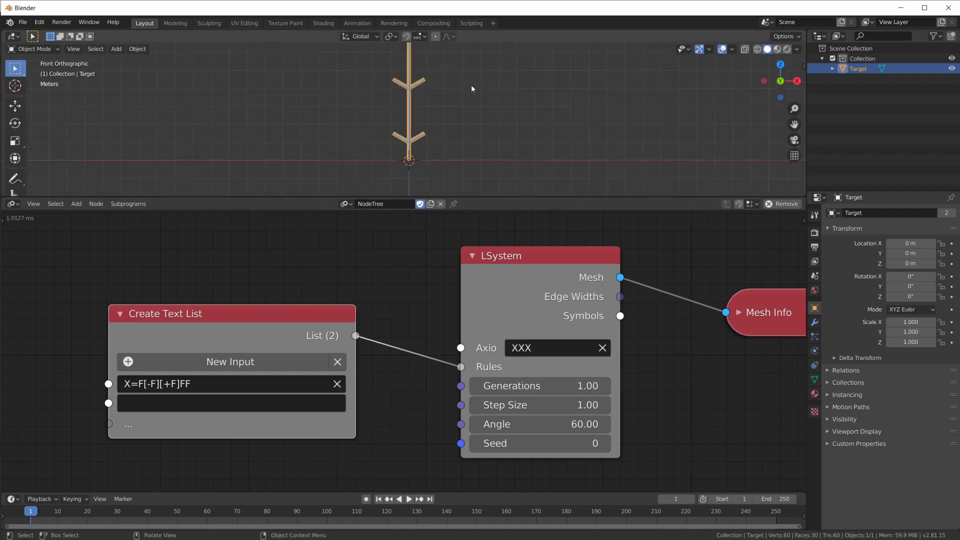
shift+middle_drag(472, 86, 485, 121)
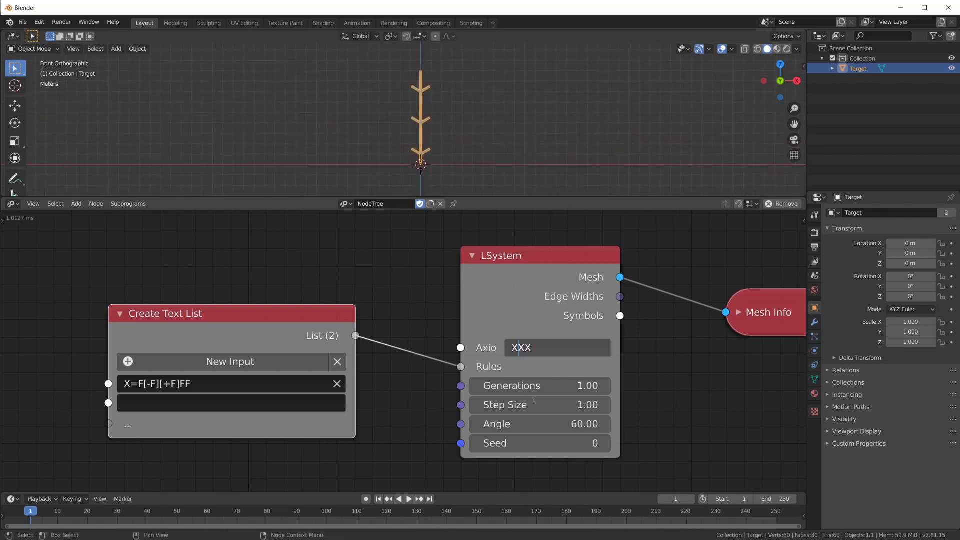
Wrap the Xs in brackets with minus turns, making the axiom [X]-[X]-
key(Left)
text([)
key(Right)
text(]-)
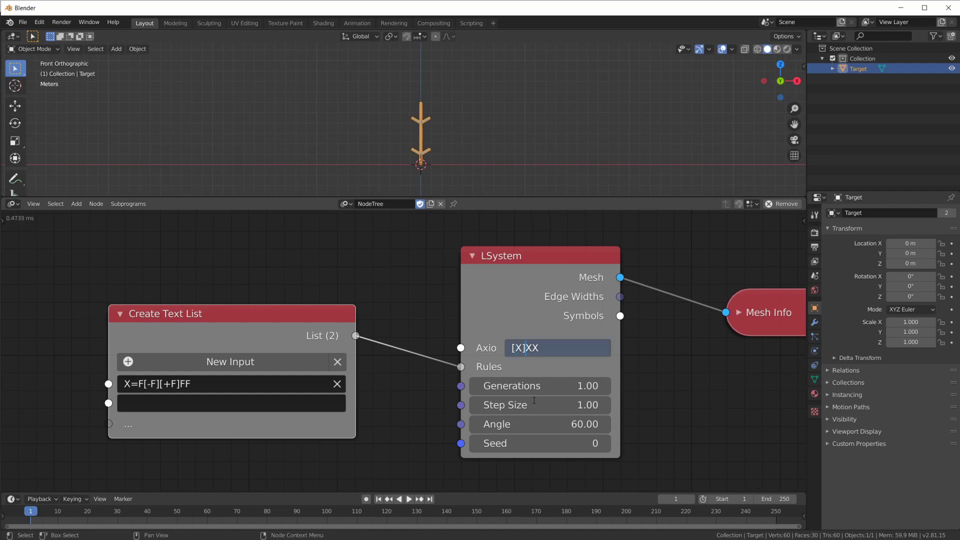
text([)
key(Right)
text(])
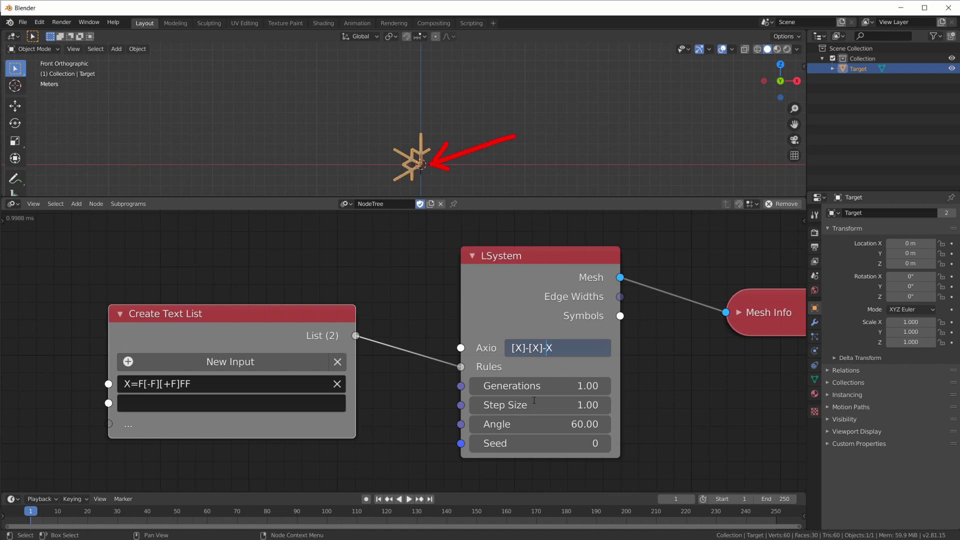
key(Delete)
text(-)
Complete the axiom as [X]-[X]-[X]-[X]-[X]-[X] and widen the LSystem node to show it
key(shift+Right)
key(shift+Right)
key(shift+Right)
key(shift+Right)
key(ctrl+c)
key(End)
key(ctrl+v)
key(ctrl+v)
key(ctrl+v)
key(ctrl+v)
key(BackSpace)
key(Return)
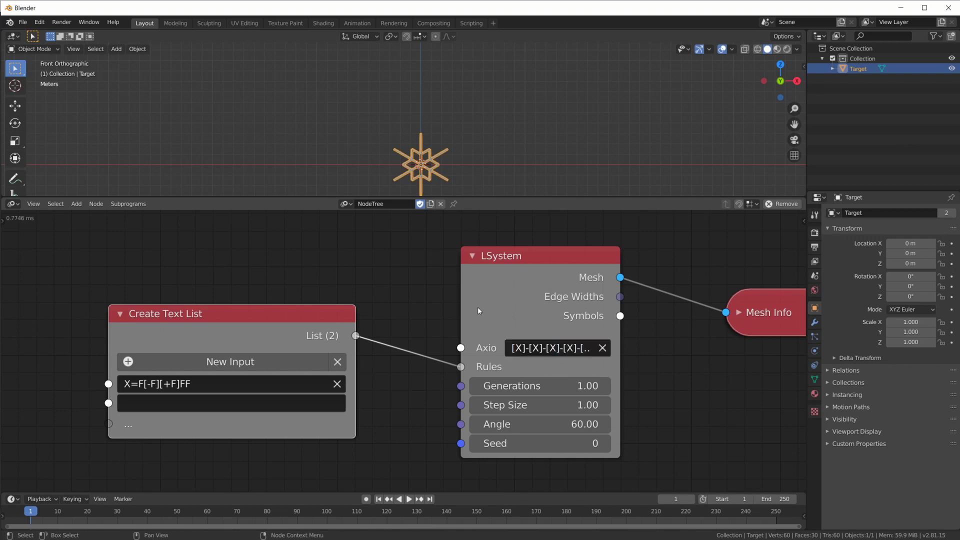
drag(461, 304, 415, 301)
drag(504, 260, 533, 260)
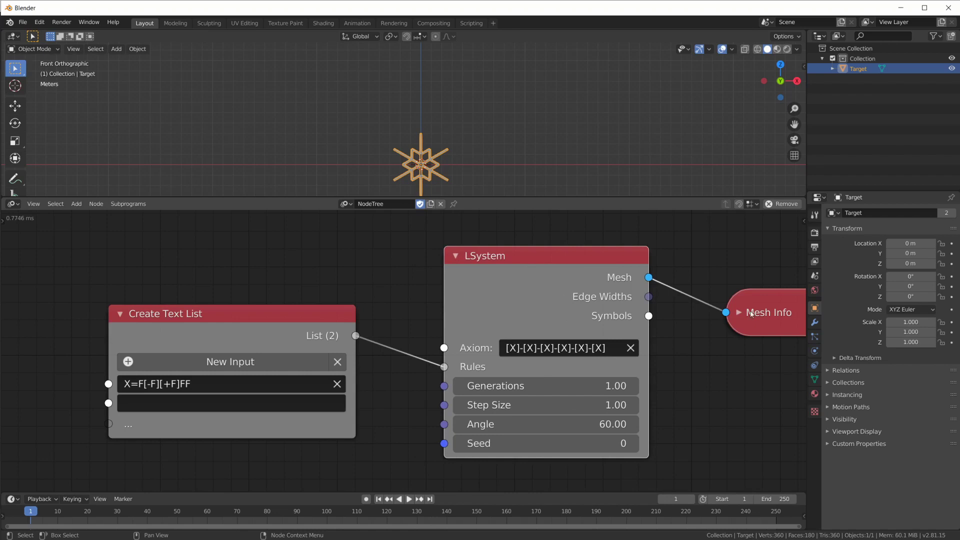
scroll(540, 157, up, 5)
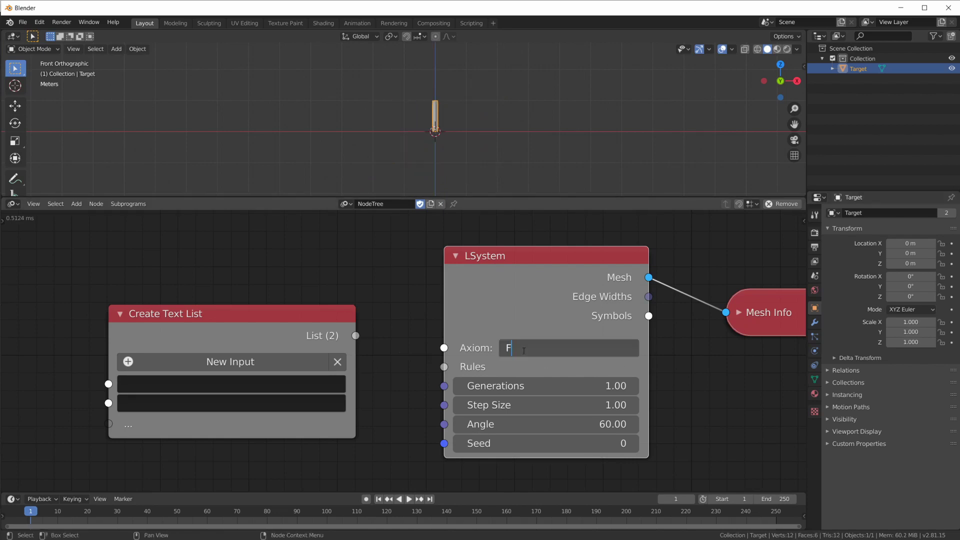
Enter F+F--F+F as the axiom and frame the resulting zigzag in an enlarged viewport
text(+F--F+F)
key(Return)
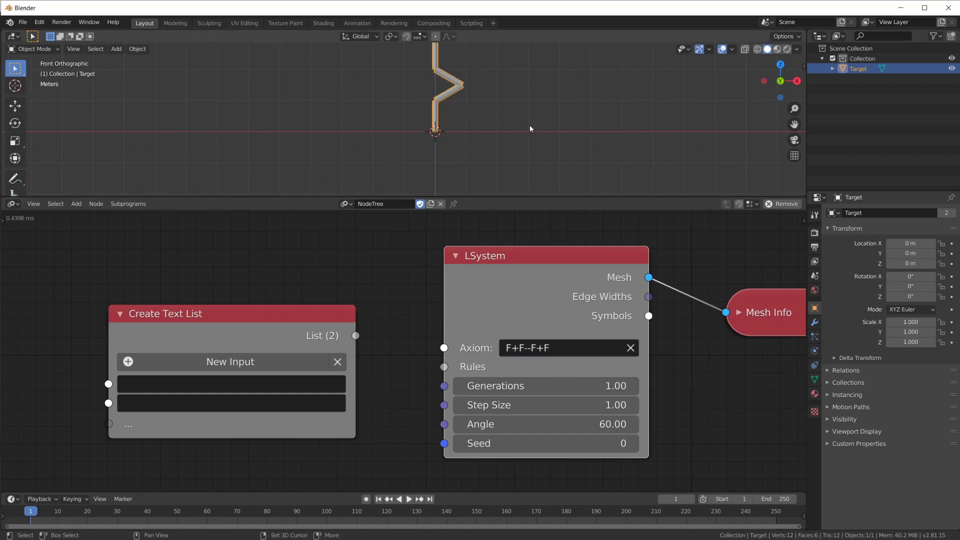
shift+middle_drag(532, 127, 530, 175)
drag(505, 196, 500, 265)
scroll(475, 205, down, 4)
scroll(475, 203, up, 2)
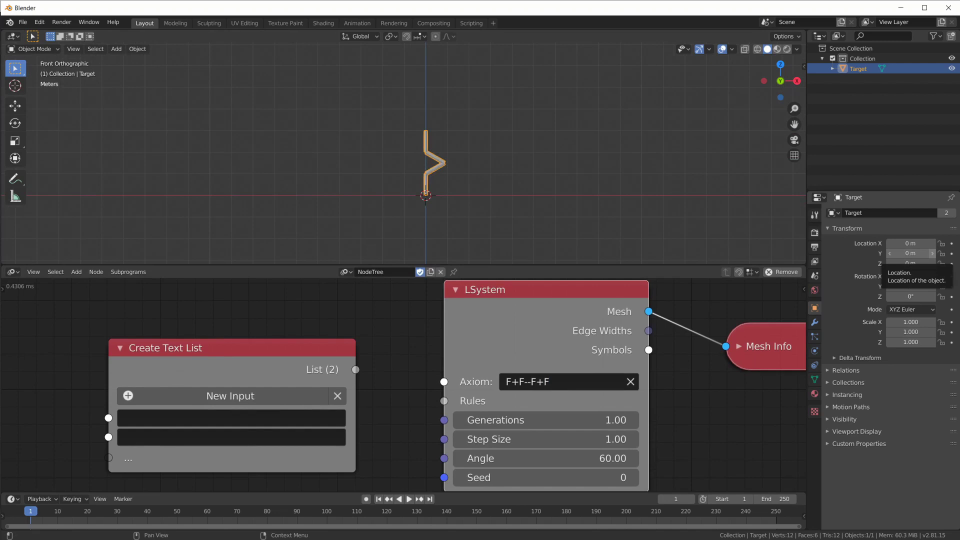
scroll(491, 180, up, 4)
shift+middle_drag(589, 232, 589, 217)
scroll(589, 217, up, 1)
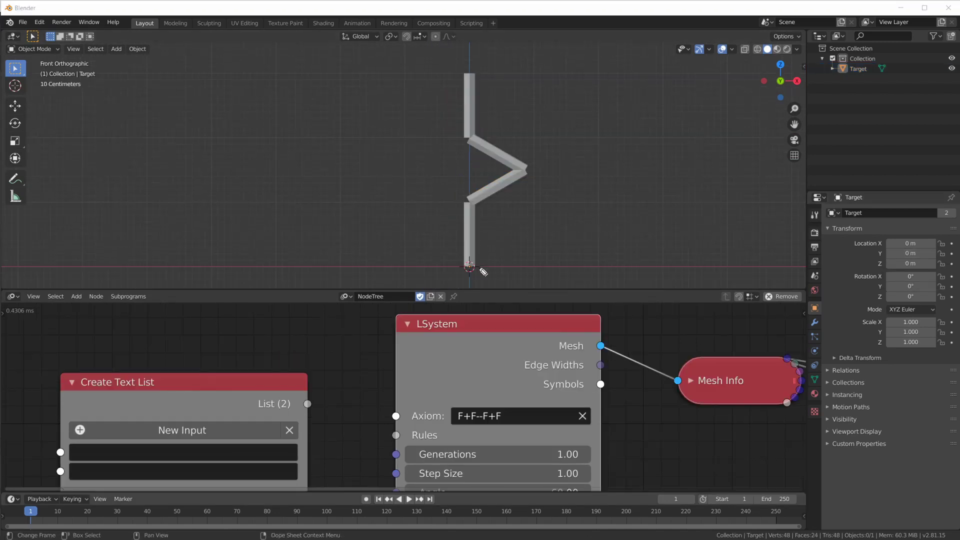
mouse_move(480, 268)
mouse_down()
mouse_move(491, 246)
mouse_move(480, 209)
mouse_move(511, 204)
mouse_move(534, 184)
mouse_move(526, 158)
mouse_move(482, 136)
mouse_up()
key(Escape)
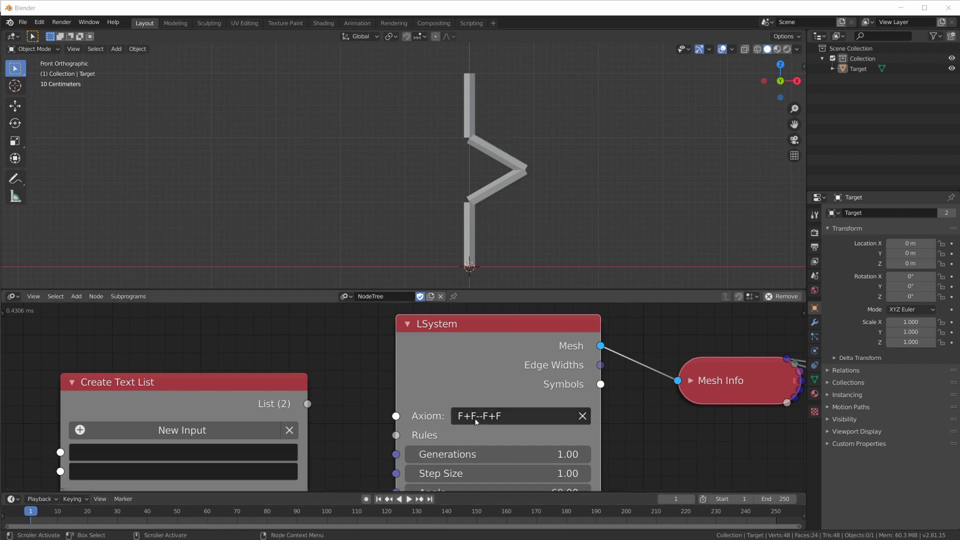
Cut F+F--F+F out of the axiom and paste it into the first text list entry
click(476, 418)
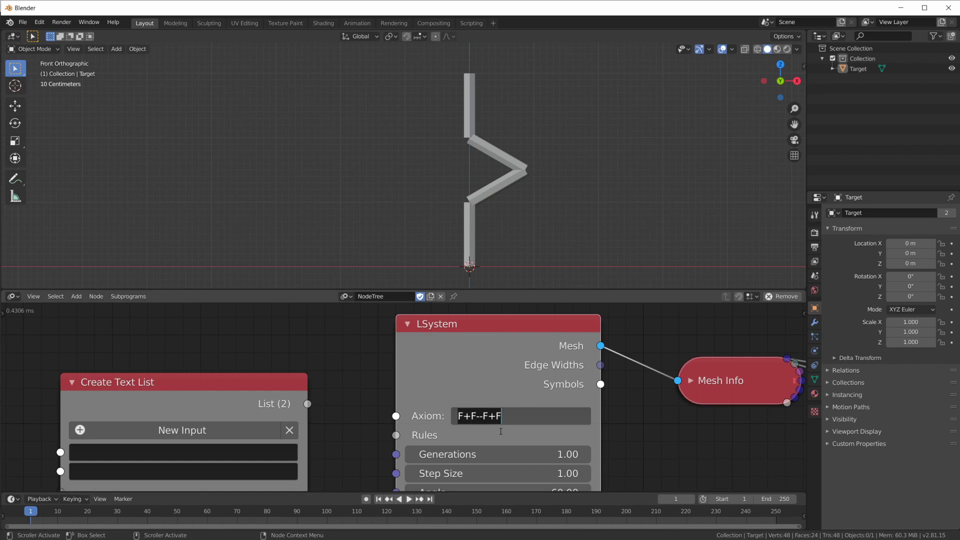
key(BackSpace)
key(Return)
click(156, 459)
key(ctrl+v)
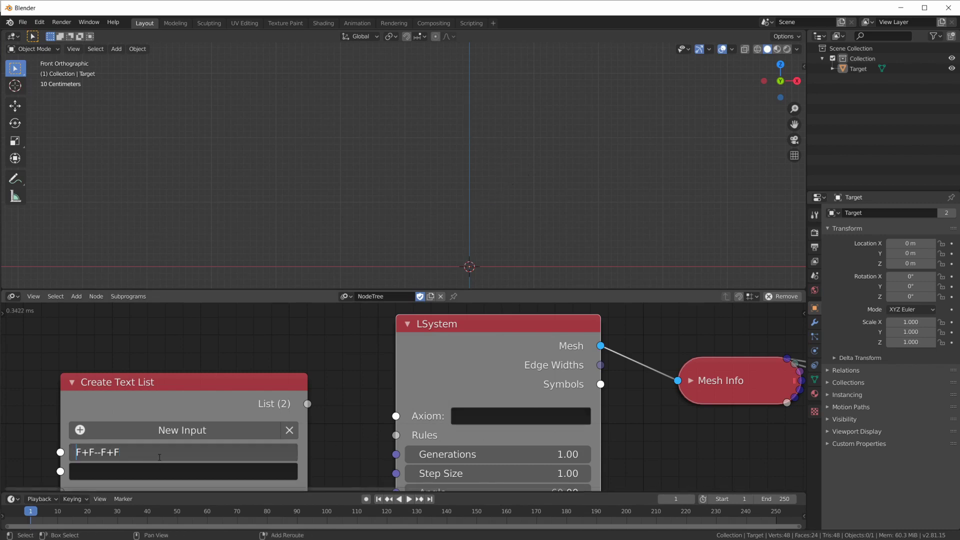
Turn the list entry into the rule F=F+F--F+F and link it to LSystem Rules
text(F=)
key(Return)
drag(307, 404, 400, 438)
Set the LSystem axiom to F and Generations to 2
click(519, 417)
text(F)
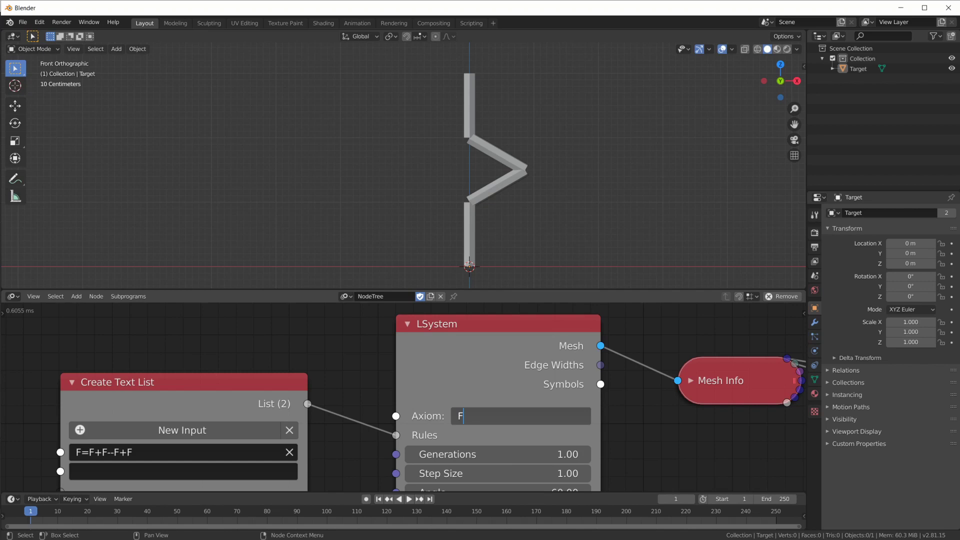
click(474, 454)
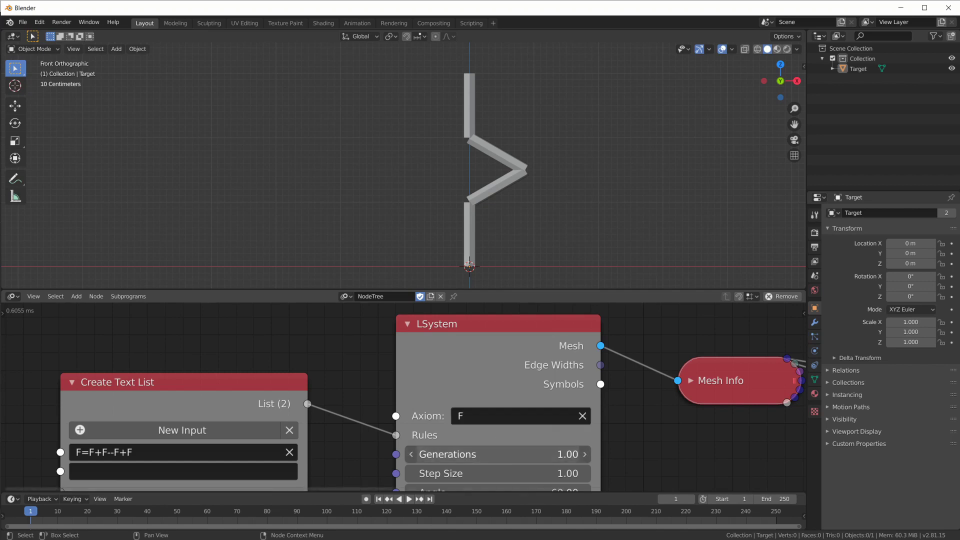
click(474, 455)
text(2)
key(Return)
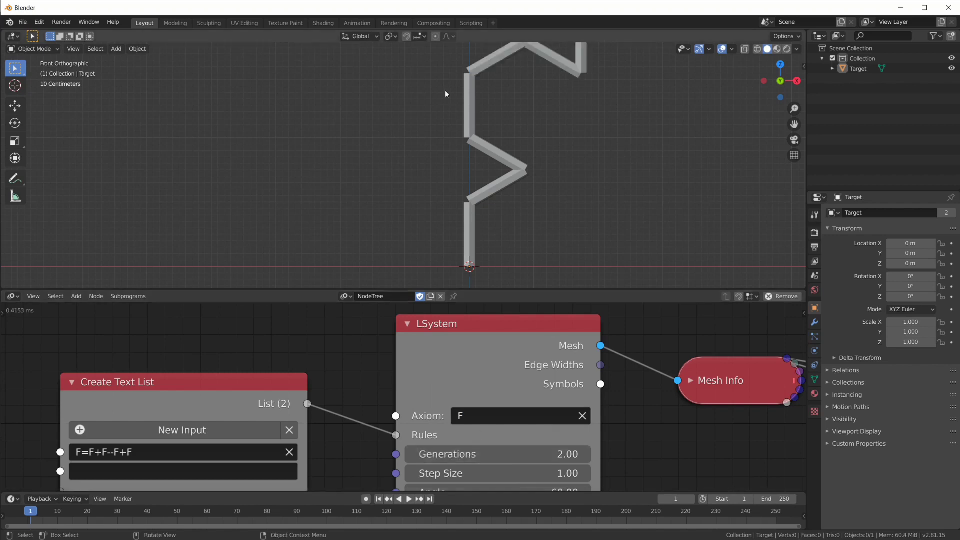
scroll(545, 155, down, 5)
scroll(572, 194, up, 2)
Circle the lower, right, top and left parts of the zigzag curve with annotation strokes
shift+middle_drag(548, 211, 556, 206)
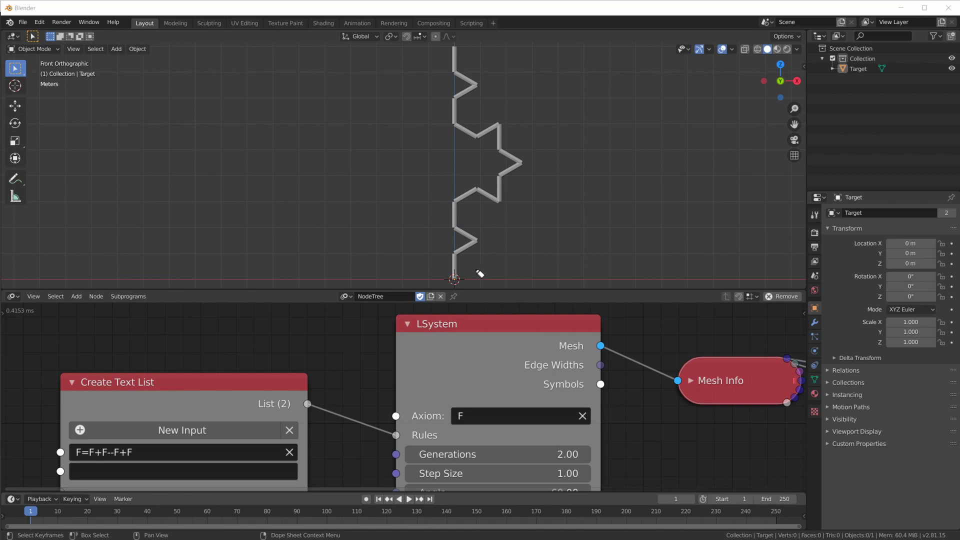
mouse_move(457, 201)
mouse_down()
mouse_move(442, 277)
mouse_move(482, 223)
mouse_move(461, 207)
mouse_up()
mouse_move(501, 161)
mouse_down()
mouse_move(457, 192)
mouse_move(503, 196)
mouse_move(501, 159)
mouse_up()
mouse_move(491, 120)
mouse_down()
mouse_move(477, 119)
mouse_move(504, 169)
mouse_move(507, 124)
mouse_up()
mouse_move(453, 46)
mouse_down()
mouse_move(445, 61)
mouse_move(461, 129)
mouse_move(455, 48)
mouse_up()
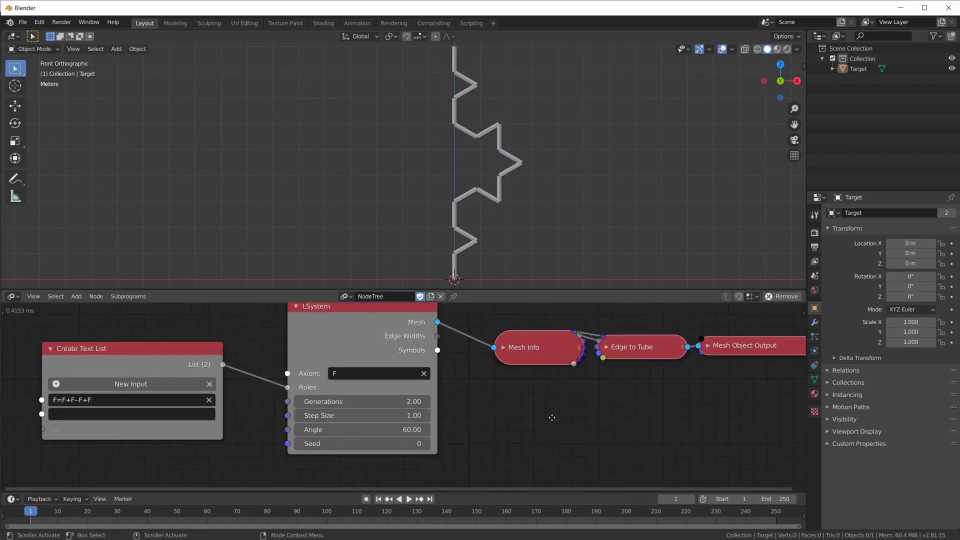
Add a Viewer node linked to the LSystem Symbols output and widen it to show the full string
key(shift+a)
click(620, 467)
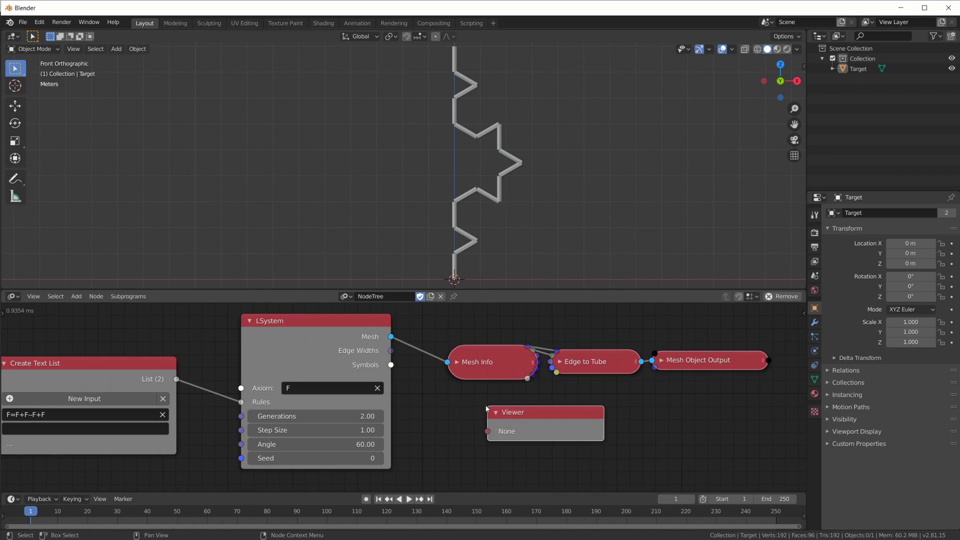
click(482, 406)
drag(487, 431, 394, 364)
drag(546, 420, 508, 419)
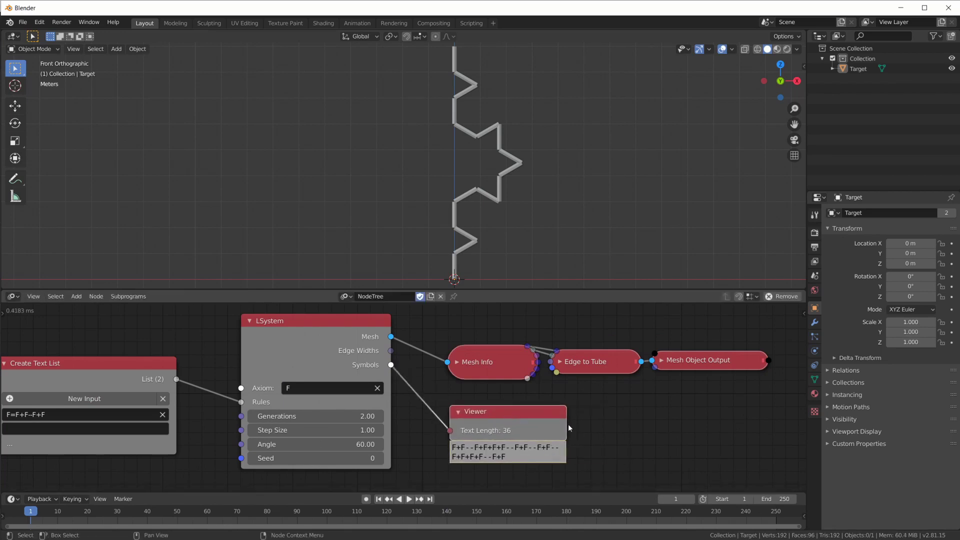
drag(566, 425, 767, 425)
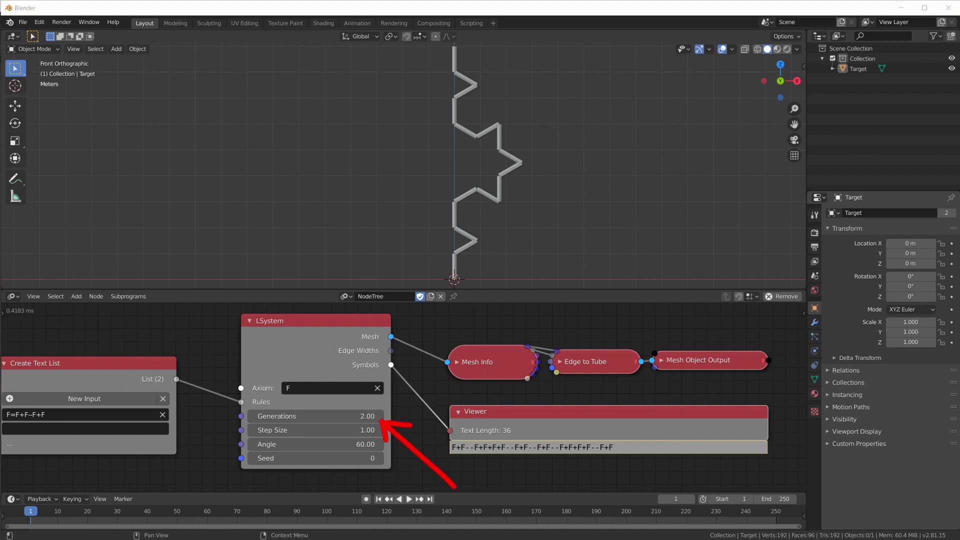
Raise Generations to 3 and then 4, reframing the node view around all nodes
key(Escape)
scroll(466, 217, down, 4)
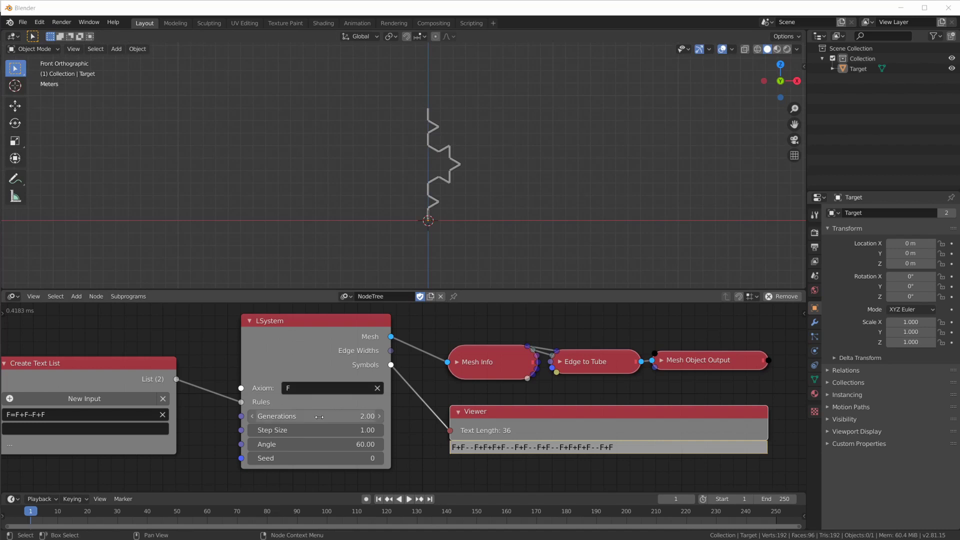
click(342, 422)
text(3)
key(Return)
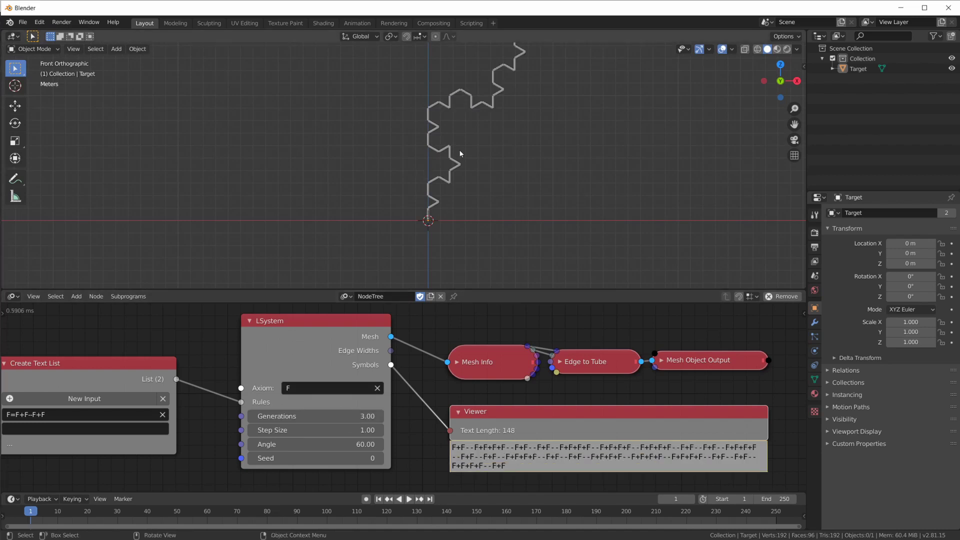
click(343, 423)
text(4)
key(Return)
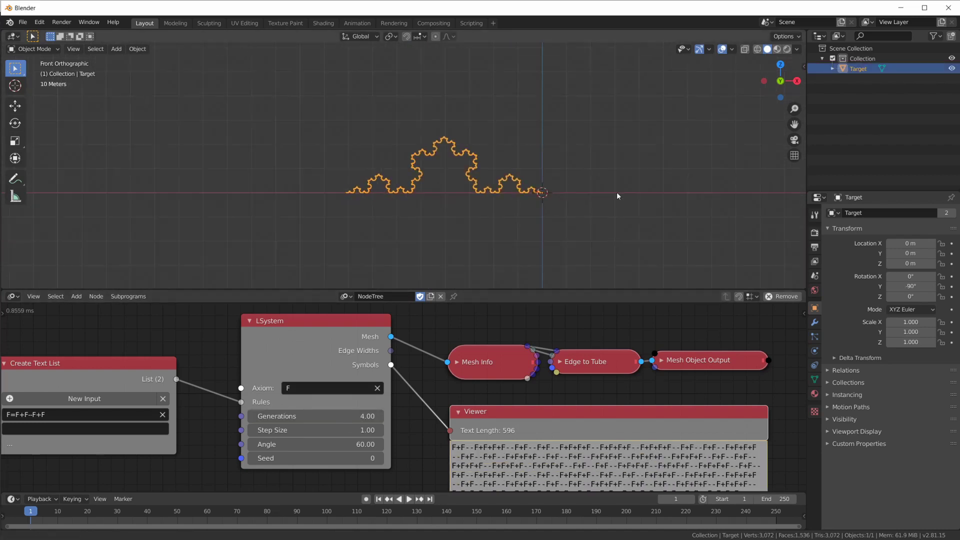
scroll(617, 196, up, 4)
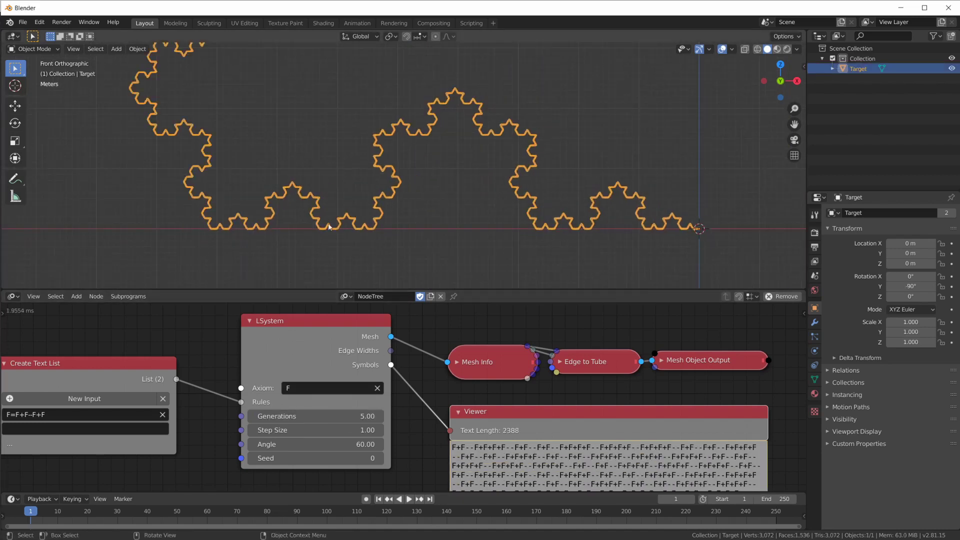
scroll(261, 144, down, 4)
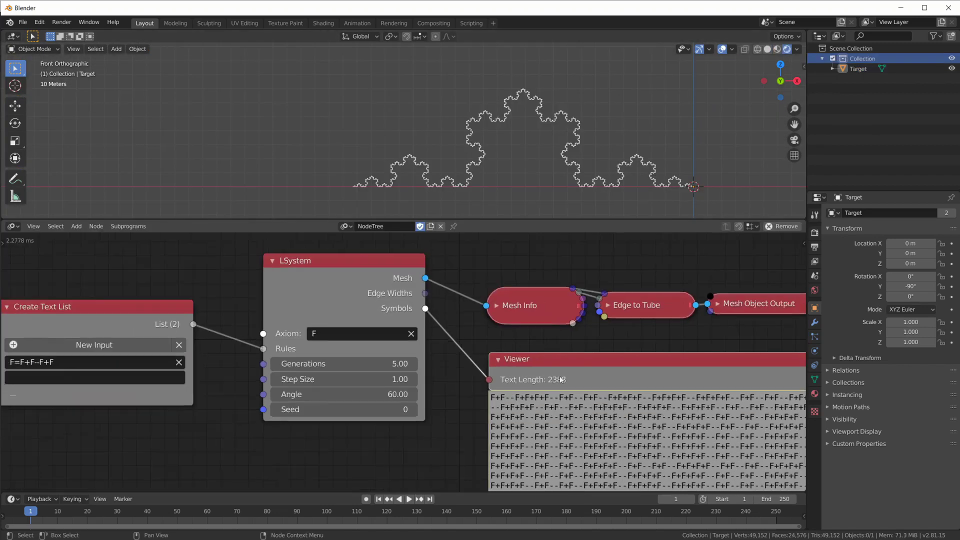
scroll(562, 381, down, 7)
middle_drag(636, 442, 611, 412)
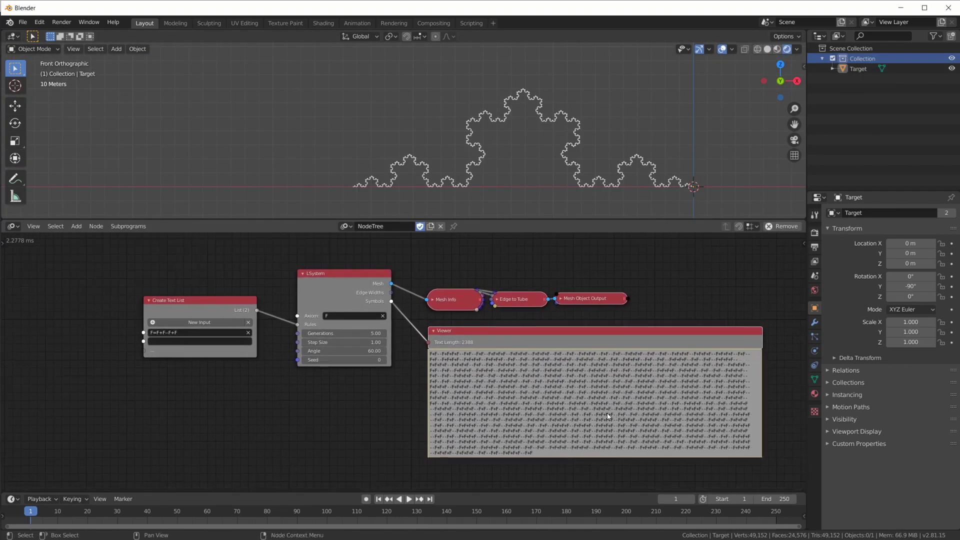
mouse_move(465, 331)
mouse_down()
mouse_move(415, 439)
mouse_move(693, 379)
mouse_move(453, 345)
mouse_up()
mouse_move(344, 300)
mouse_down()
mouse_move(313, 306)
mouse_move(329, 299)
mouse_up()
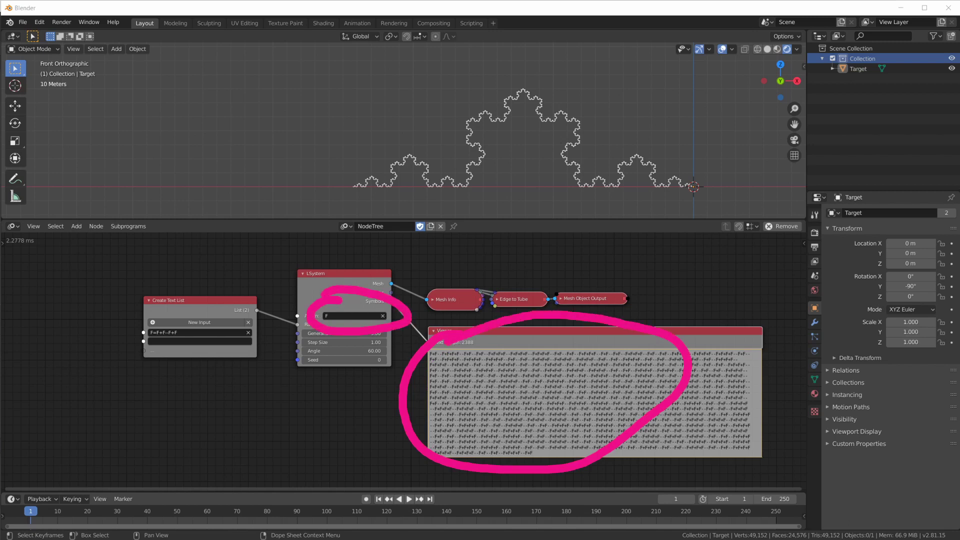
key(Escape)
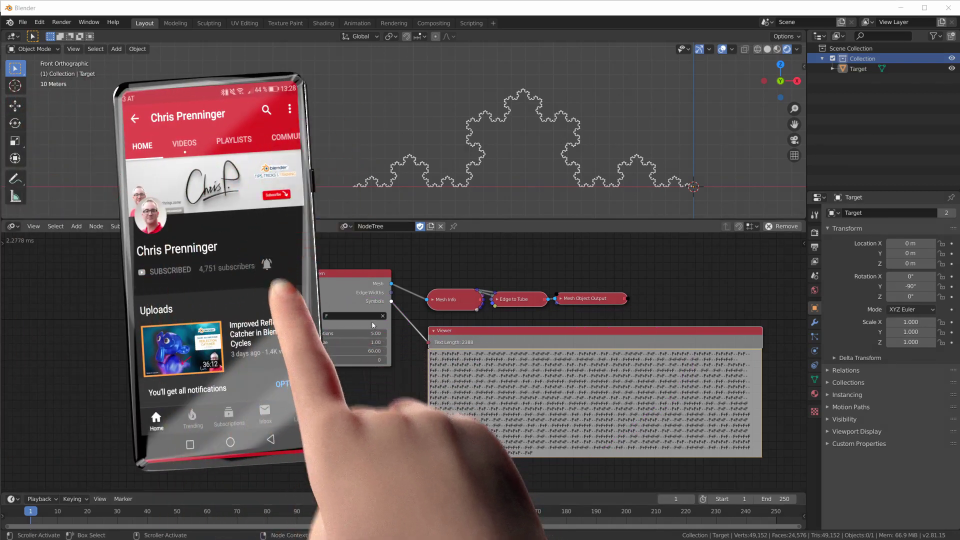
Set Generations to 6 and frame the whole detailed Koch curve in the viewport
click(345, 334)
text(6)
key(Return)
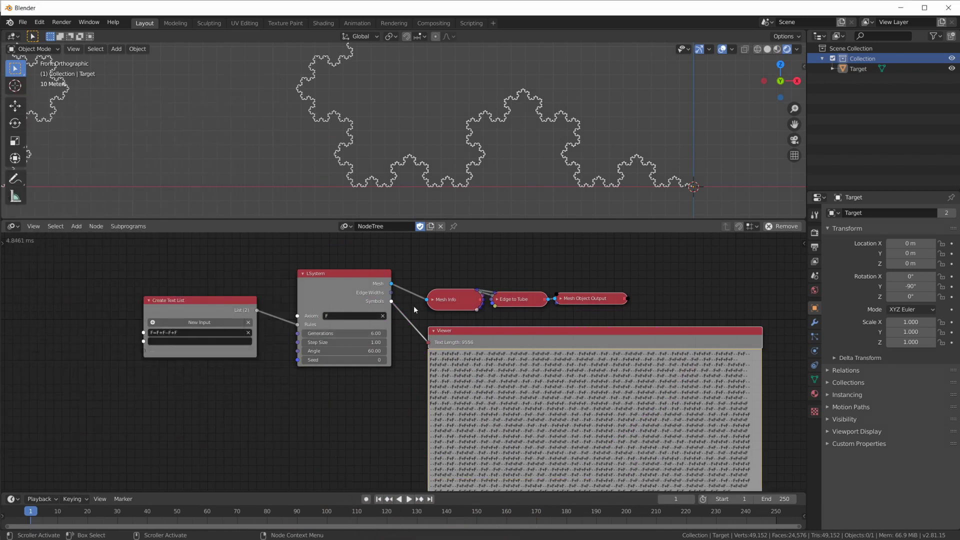
scroll(405, 360, up, 3)
middle_drag(439, 343, 470, 443)
scroll(463, 120, down, 8)
shift+middle_drag(463, 120, 532, 154)
scroll(526, 144, up, 4)
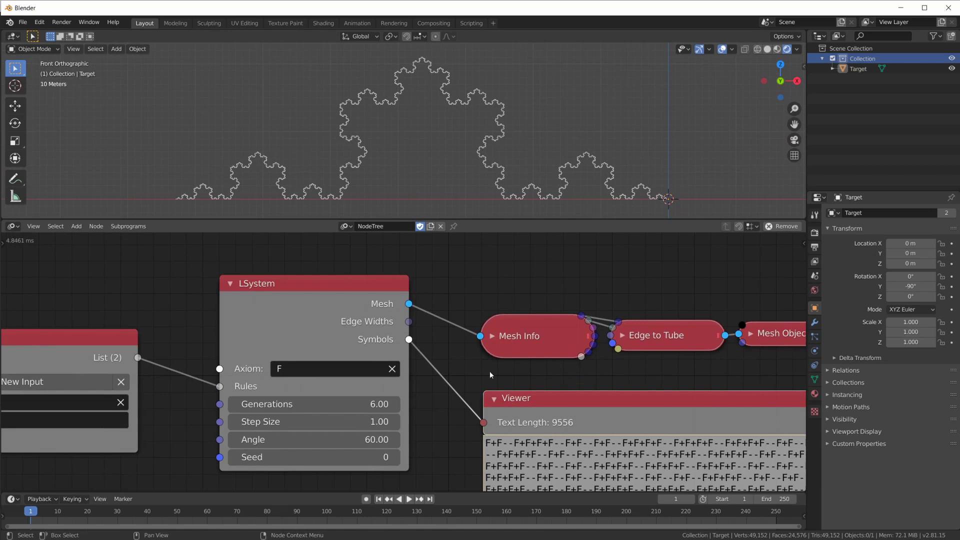
Set Generations to 7 and bring the symbol limit warning fully into view
click(325, 405)
text(7)
key(Return)
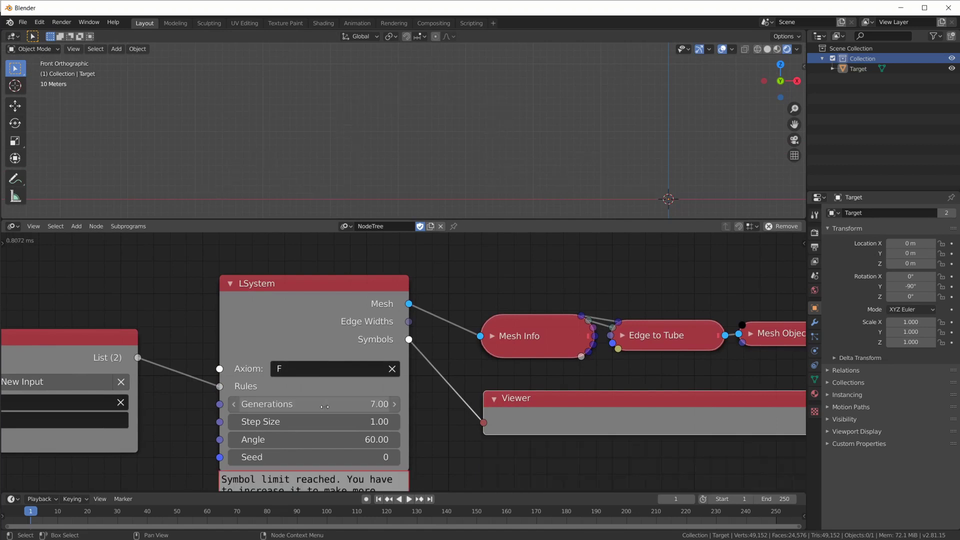
middle_drag(325, 423, 322, 367)
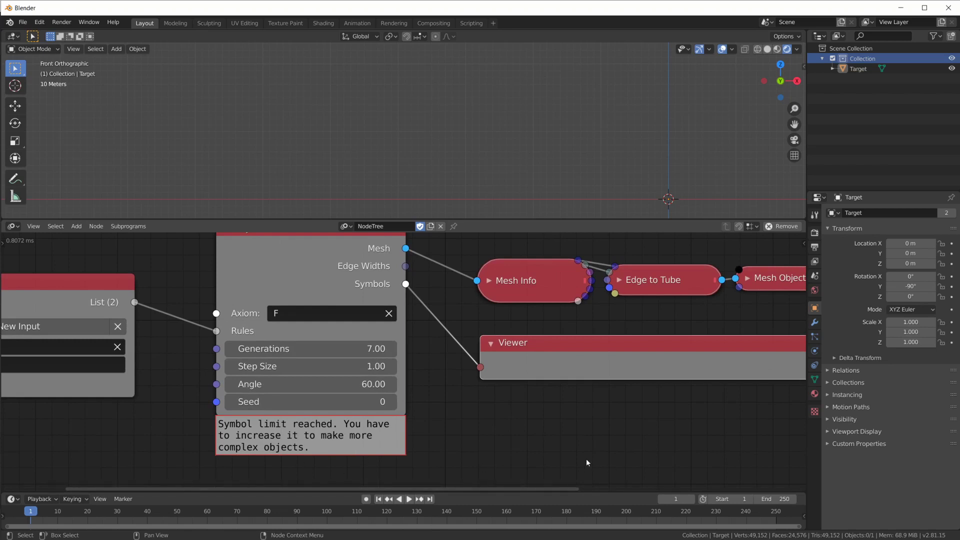
Show the LSystem node's settings in the side panel's Node tab
key(n)
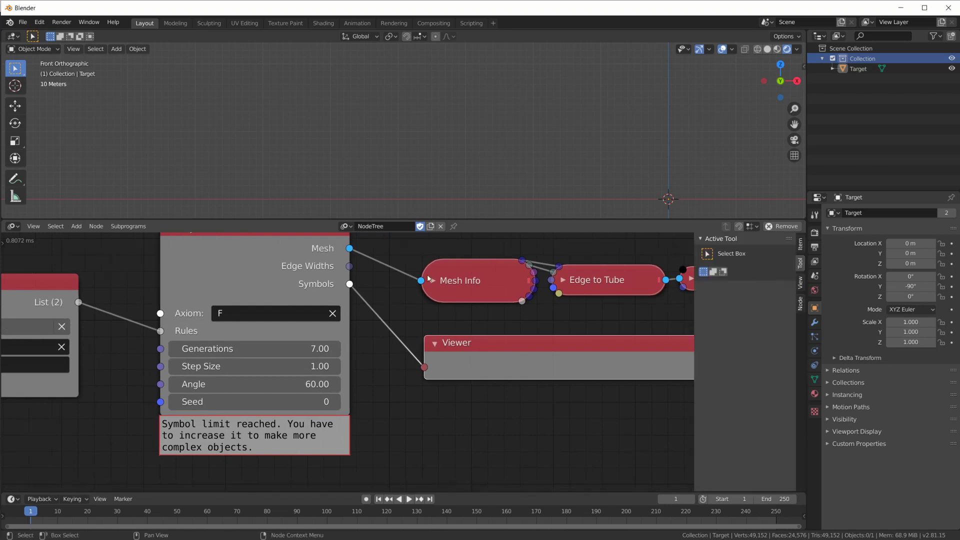
click(801, 304)
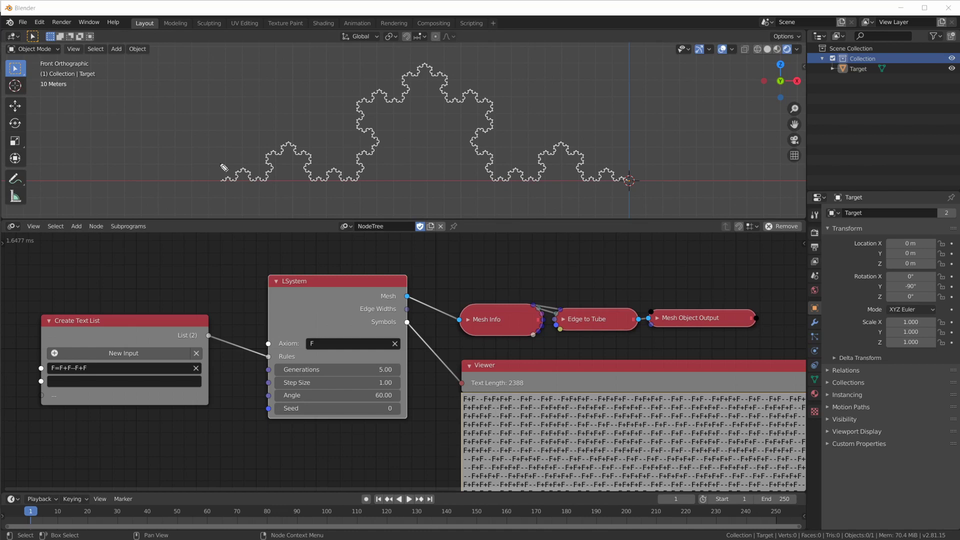
mouse_move(216, 179)
mouse_down()
mouse_move(344, 180)
mouse_move(408, 105)
mouse_move(492, 155)
mouse_move(586, 183)
mouse_move(630, 183)
mouse_up()
mouse_move(213, 167)
mouse_down()
mouse_move(333, 168)
mouse_move(398, 91)
mouse_up()
mouse_move(137, 200)
mouse_down()
mouse_move(253, 200)
mouse_move(251, 160)
mouse_up()
Set Generations to 3 on the branching F=FF[-F][+F]F tree and frame it
drag(250, 161, 253, 137)
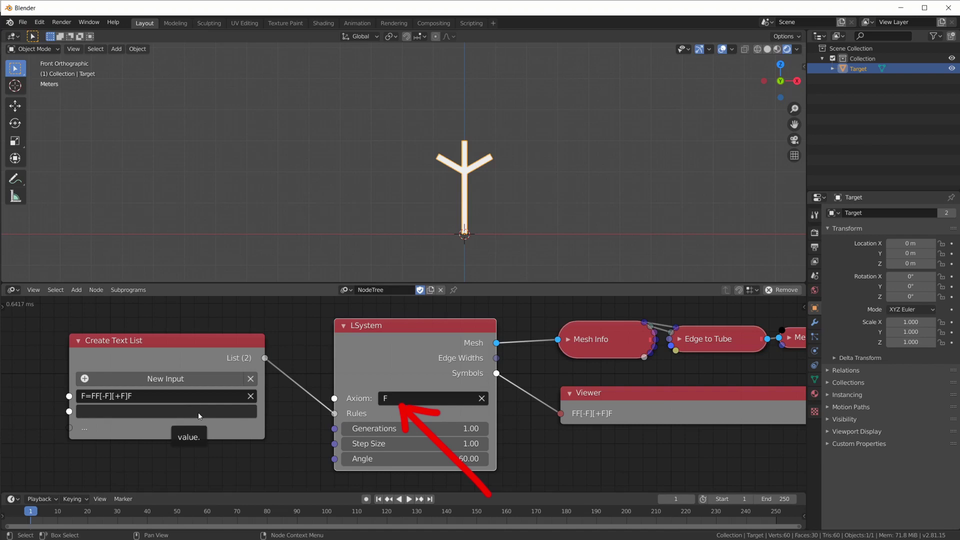
drag(208, 356, 227, 372)
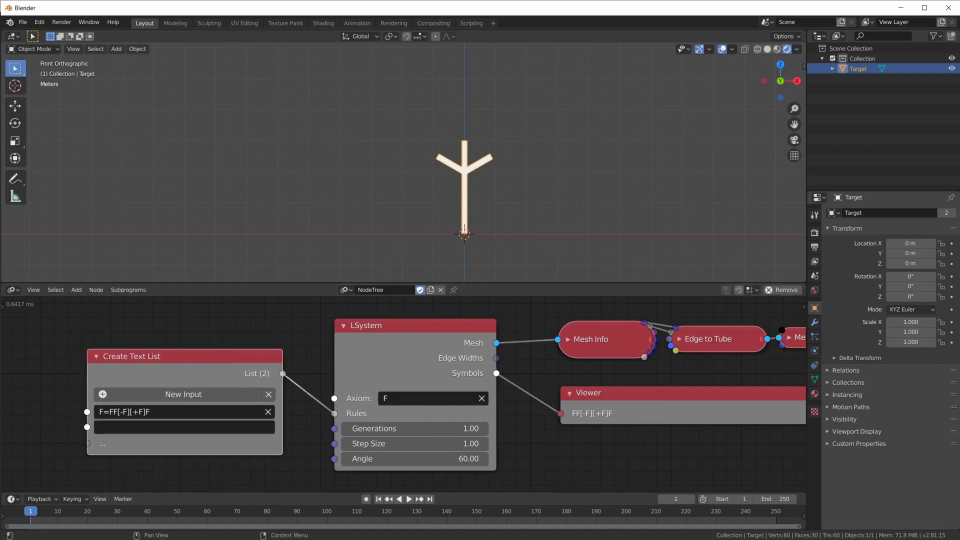
click(434, 429)
text(3)
key(Return)
scroll(523, 170, down, 9)
shift+middle_drag(522, 173, 537, 247)
scroll(538, 249, up, 1)
Raise Generations to 5, reframe the denser tree, and move the Viewer node aside
click(435, 429)
text(5)
key(Return)
scroll(473, 242, down, 6)
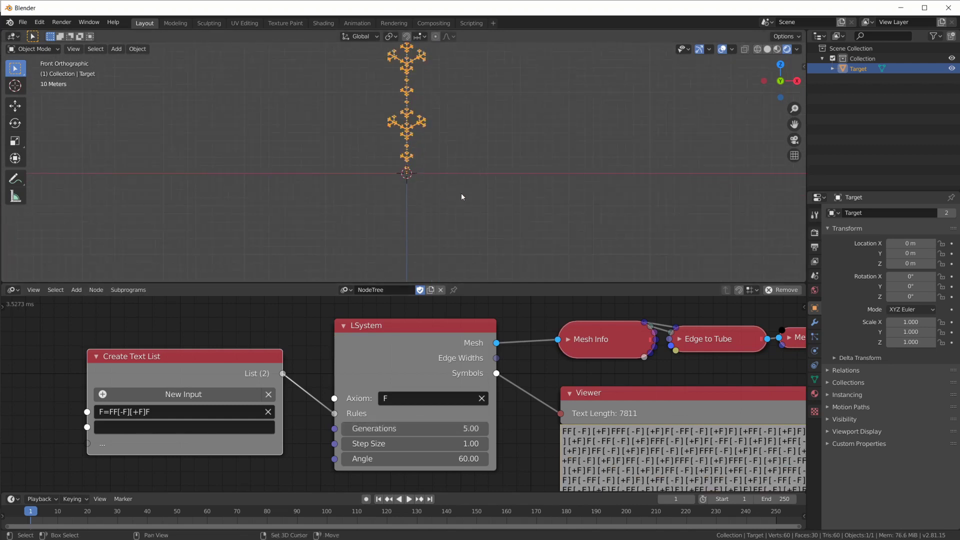
shift+middle_drag(473, 242, 498, 281)
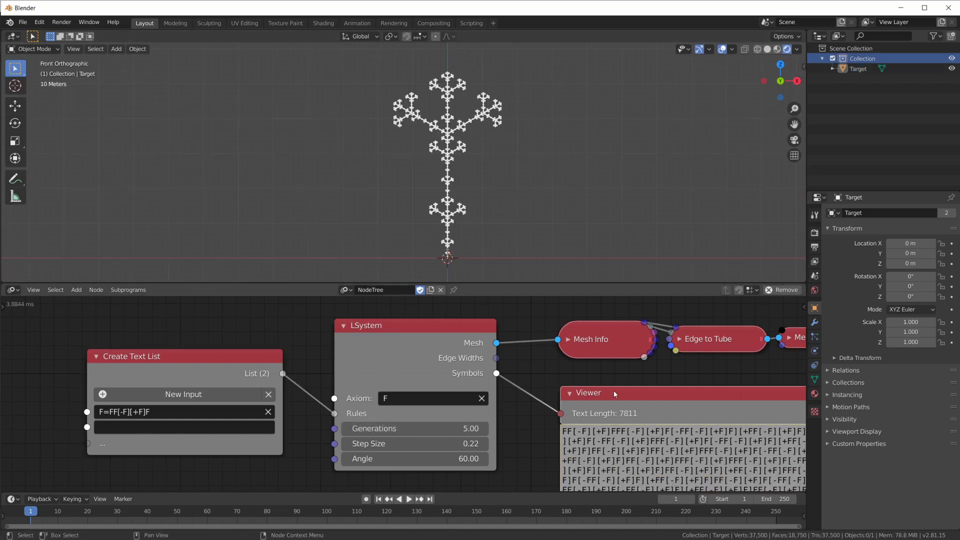
drag(613, 390, 627, 462)
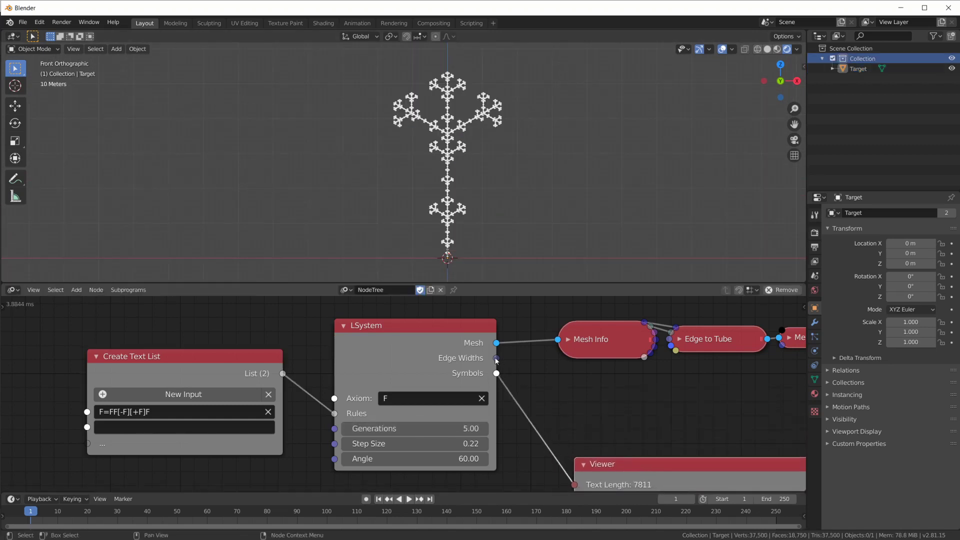
drag(496, 359, 557, 362)
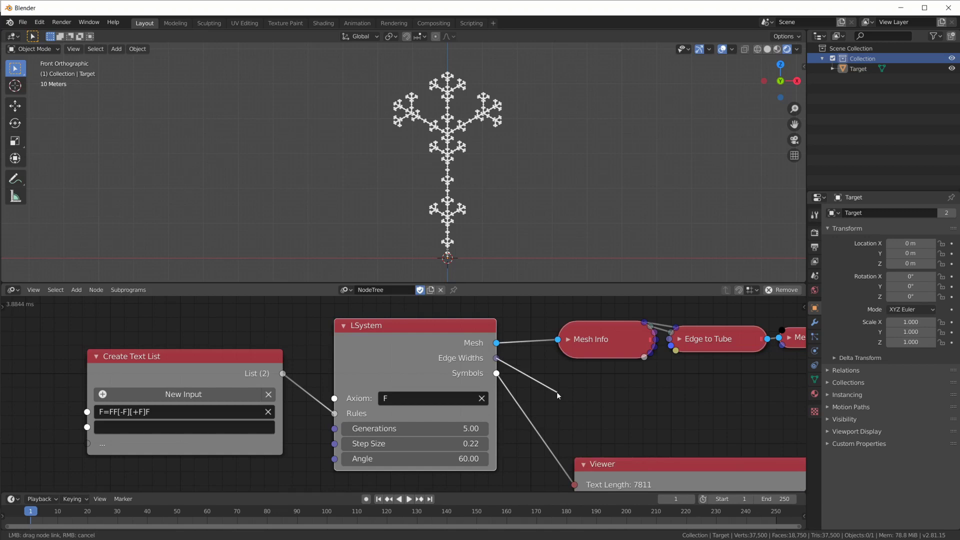
Expand the Edge to Tube node and link LSystem Edge Widths to its Radius input
drag(556, 391, 625, 382)
click(680, 340)
drag(680, 341, 678, 311)
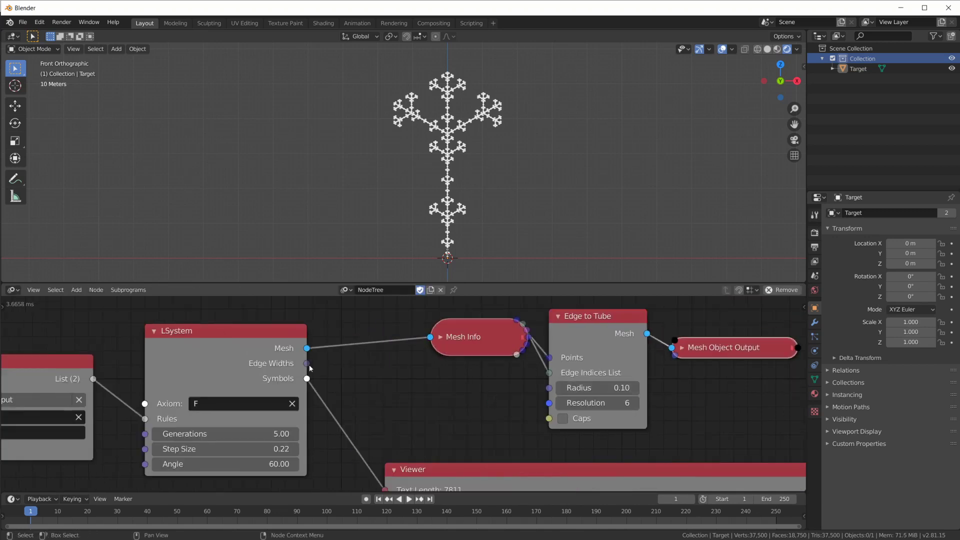
drag(308, 364, 549, 389)
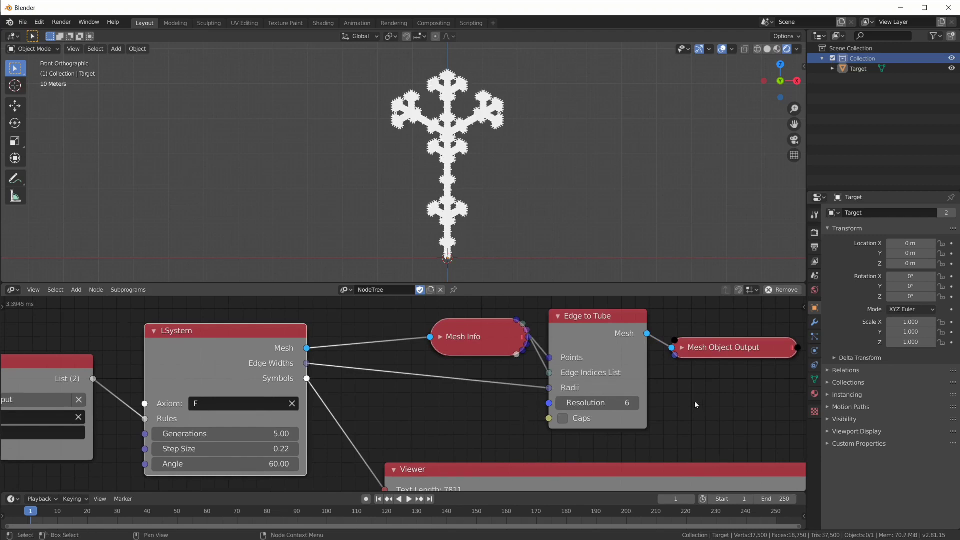
Enable the Scale Width and Scale Step Size inputs on the LSystem node
drag(246, 342, 251, 343)
key(n)
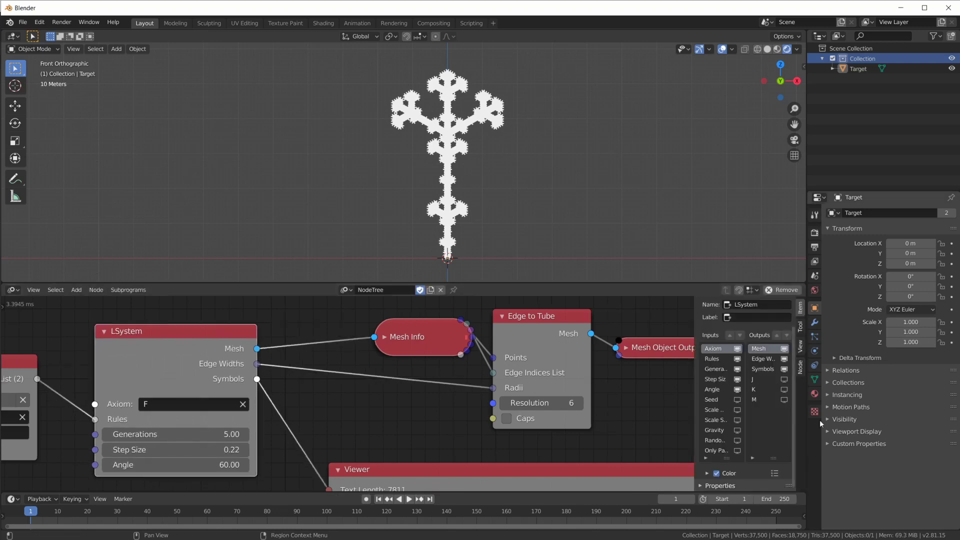
drag(695, 408, 629, 409)
click(700, 410)
click(704, 420)
key(n)
middle_drag(463, 425, 618, 398)
Change the rule to F=!FF[-F][+F]F so widths scale each step
click(83, 389)
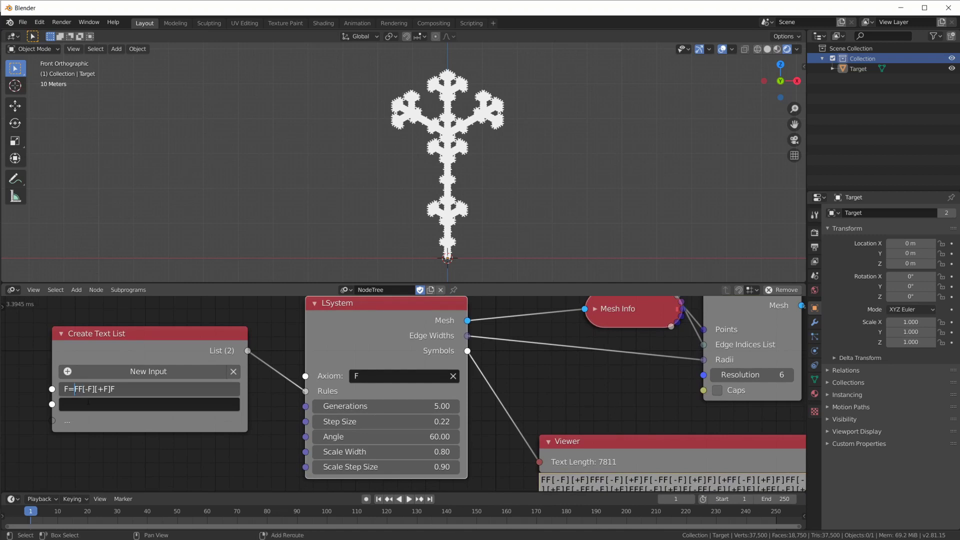
text(!)
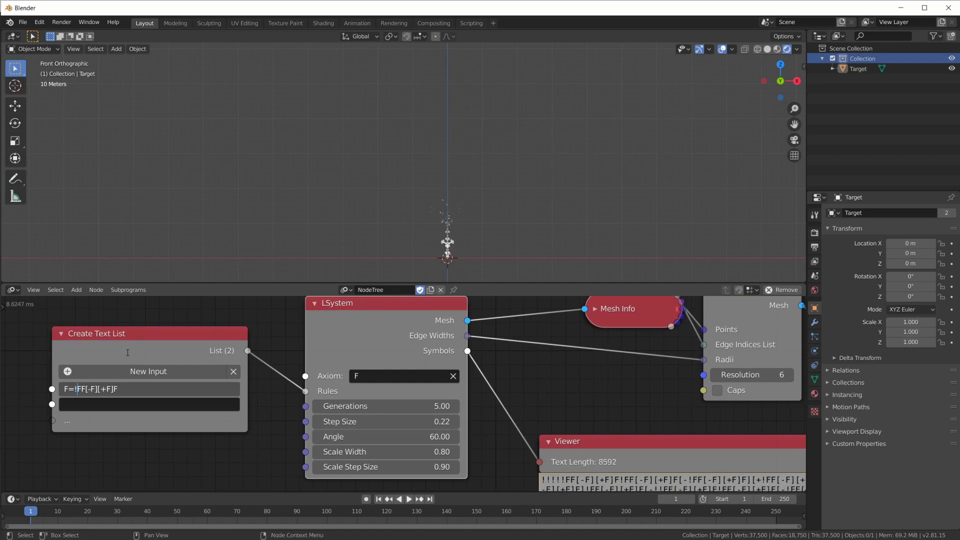
key(Return)
scroll(554, 269, up, 3)
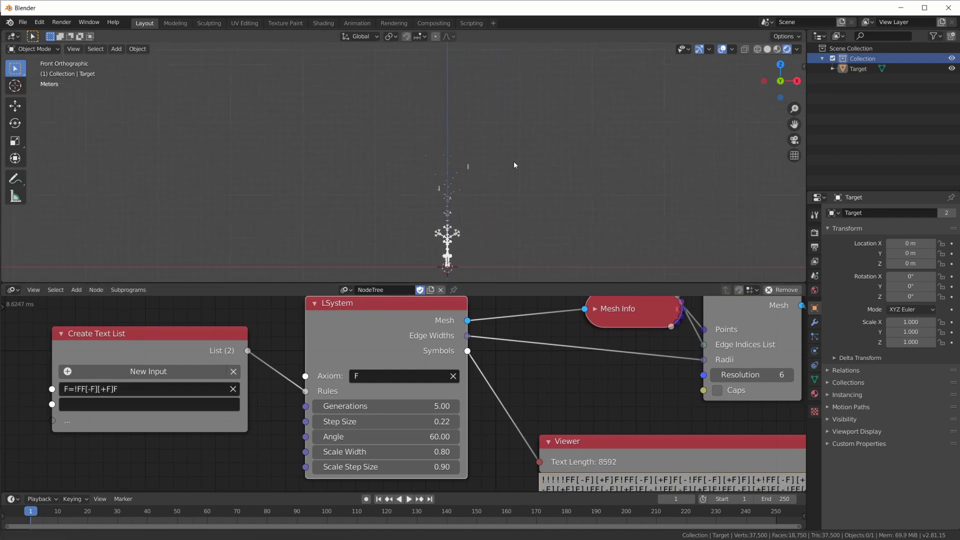
scroll(520, 180, up, 3)
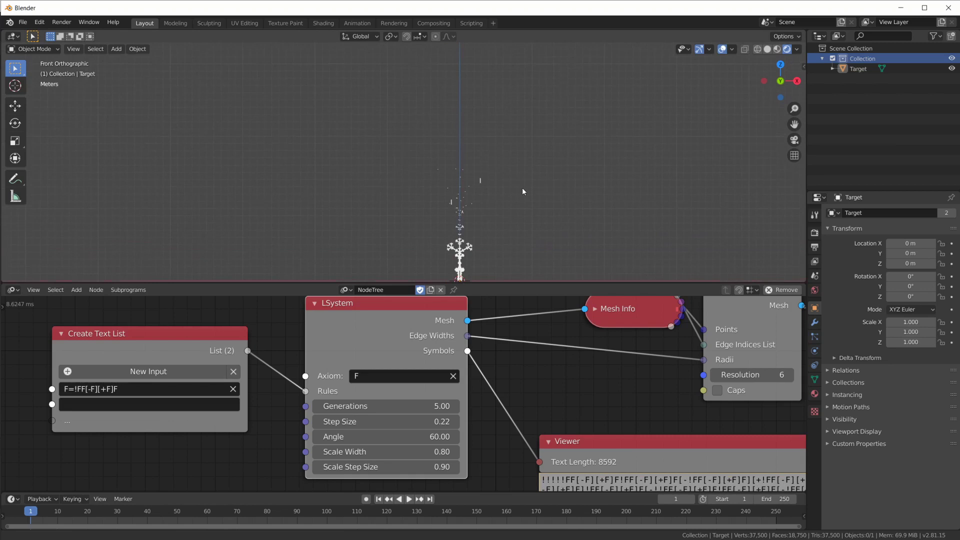
Try Scale Width 0.8, then 1.01, framing the enlarged tree
drag(414, 458, 449, 458)
click(412, 457)
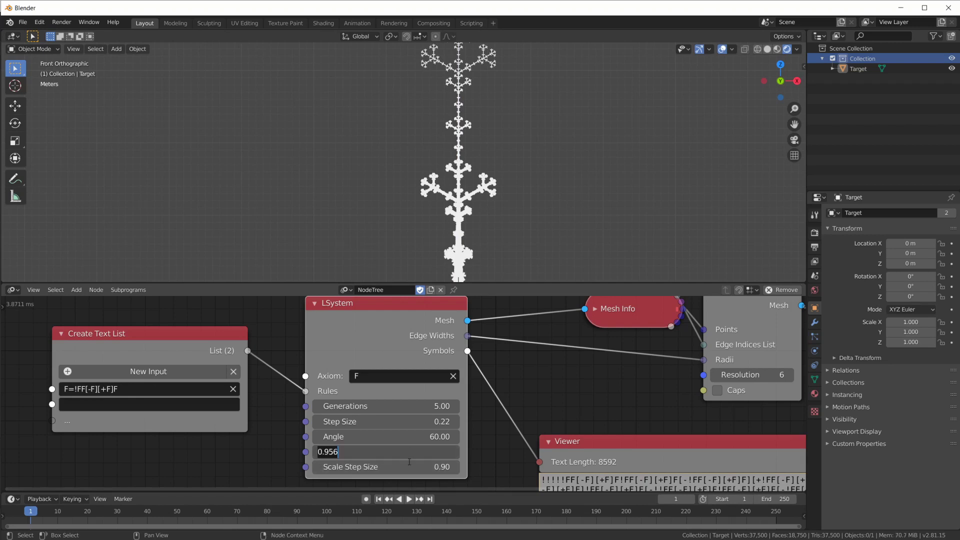
text(0.8)
key(Return)
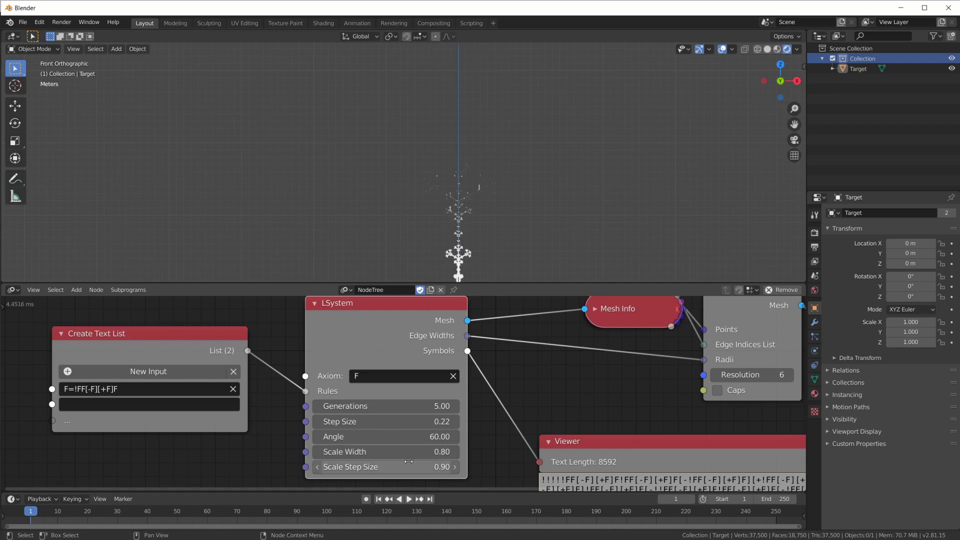
click(421, 455)
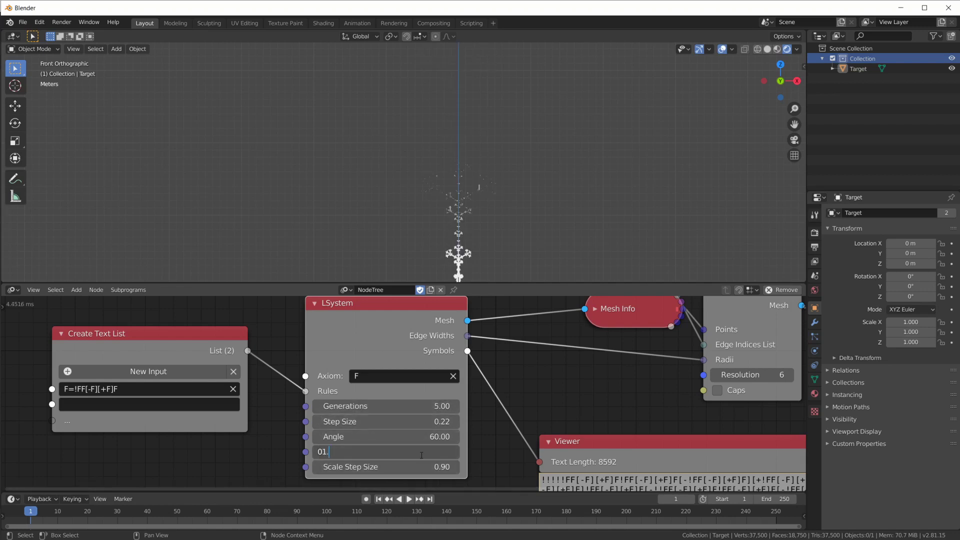
text(1.01)
key(Return)
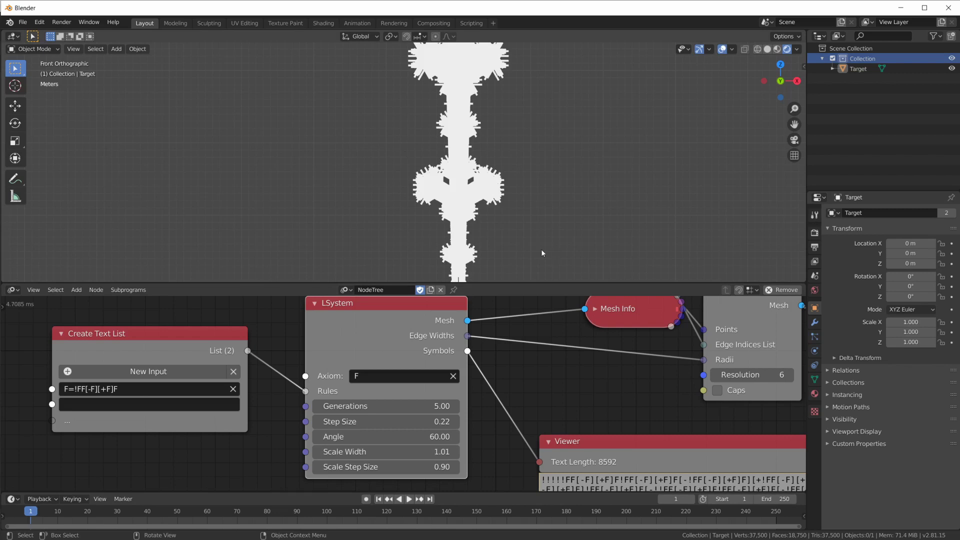
key(Home)
Try Scale Width 1.02, then settle on 0.95 and inspect the tapered crown
click(409, 454)
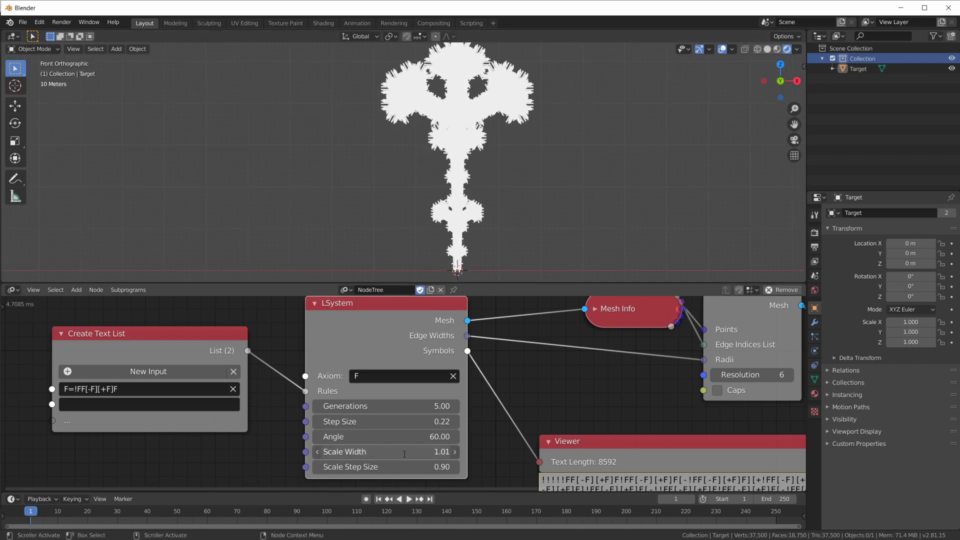
text(1.02)
key(Return)
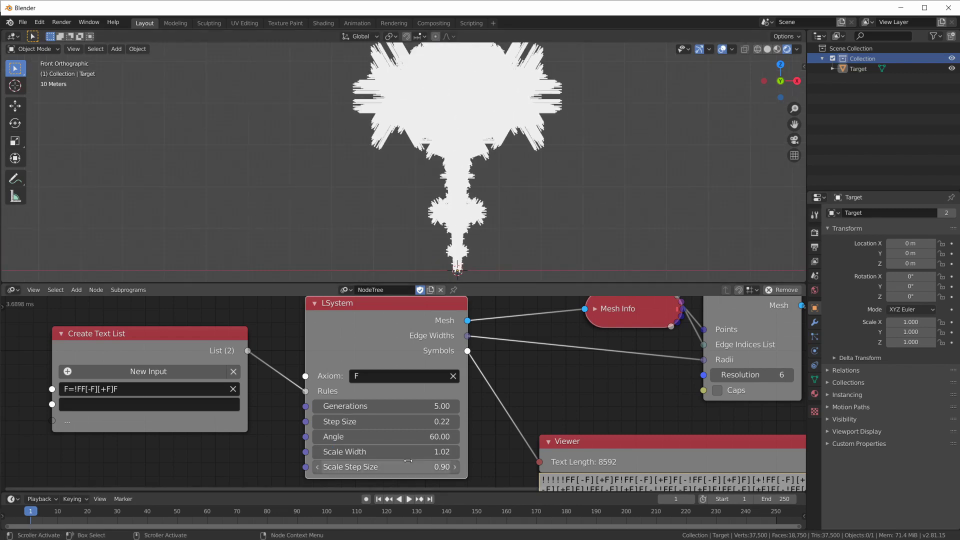
click(395, 452)
key(BackSpace)
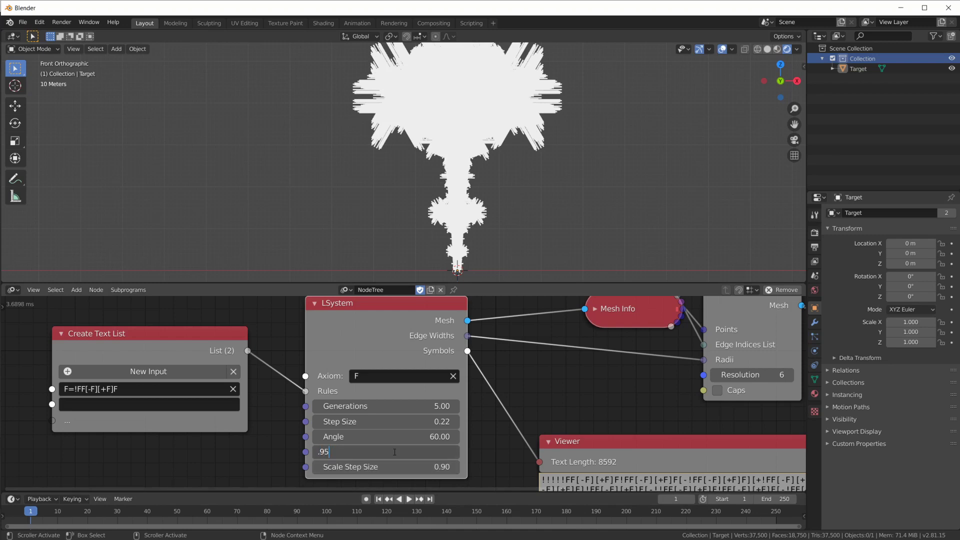
key(Return)
scroll(527, 85, up, 3)
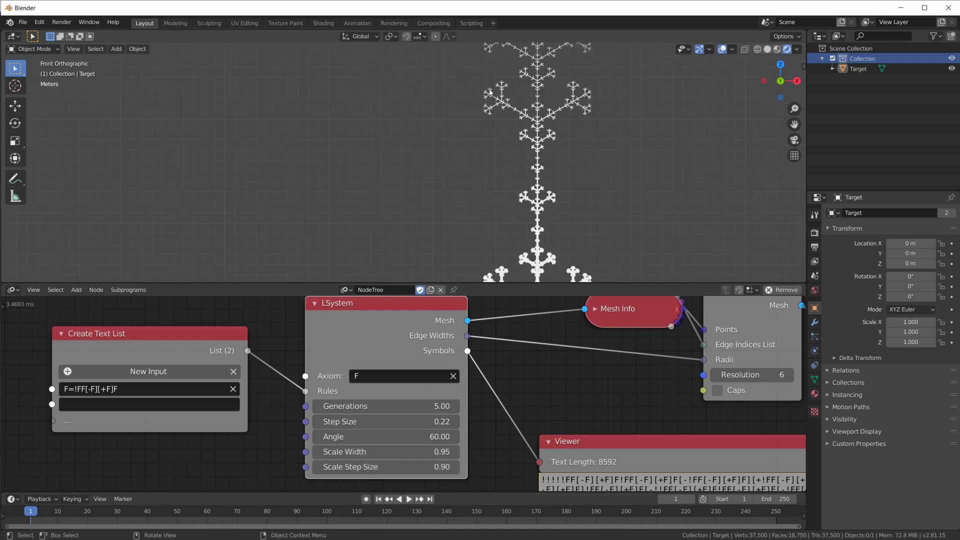
shift+middle_drag(528, 86, 508, 233)
scroll(505, 228, up, 6)
scroll(504, 224, down, 9)
scroll(503, 224, down, 2)
click(89, 389)
click(89, 389)
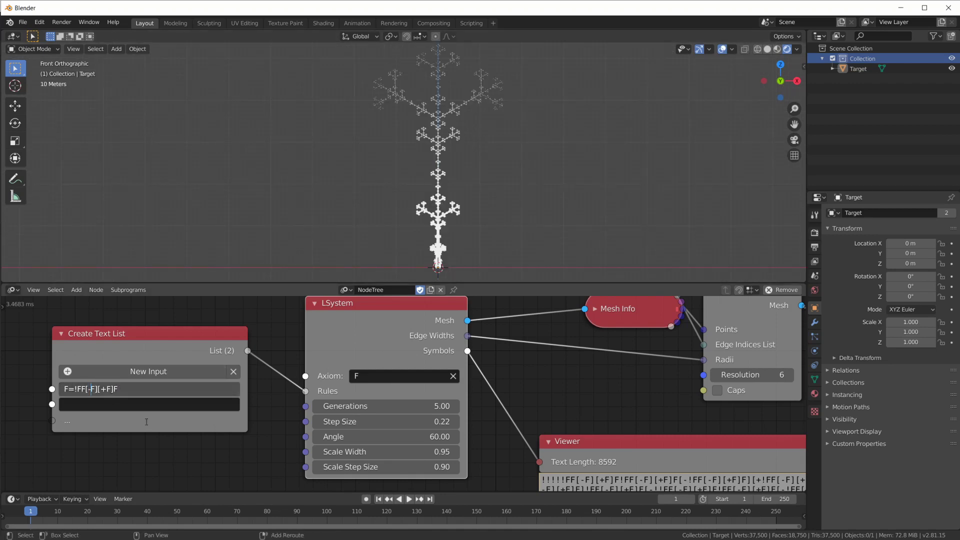
Add " before the F in both side branches and raise Scale Step Size to 1.23
text("F][+)
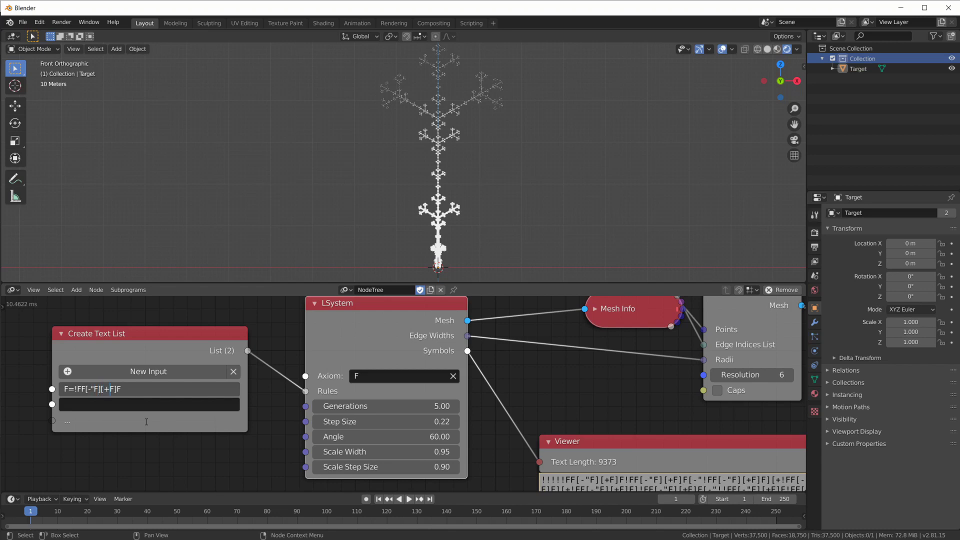
text(")
key(Return)
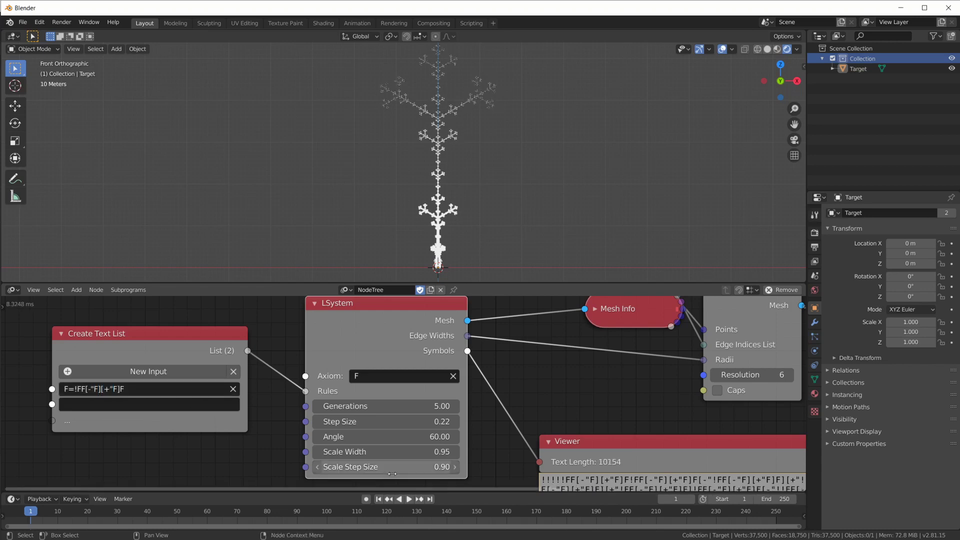
drag(388, 473, 428, 467)
Test the axiom F-F, then revert it after hitting the symbol limit
click(378, 376)
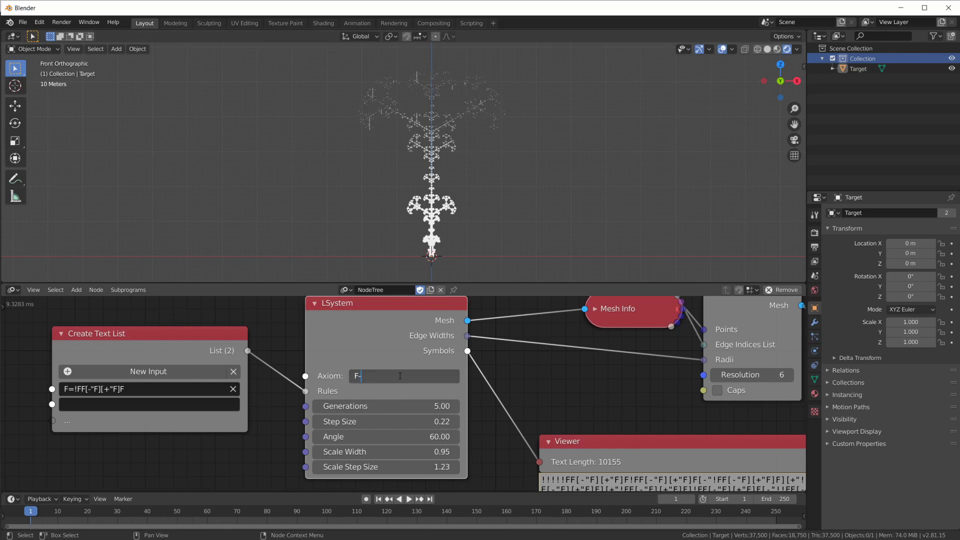
text(-F)
key(BackSpace)
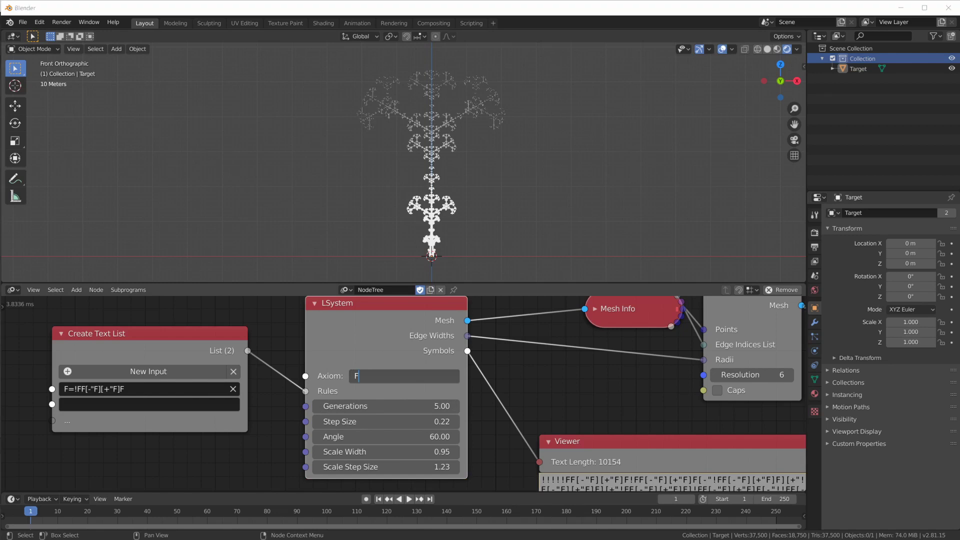
Add a Plain Axes Empty at the origin and reframe the view around it
click(466, 267)
key(shift+a)
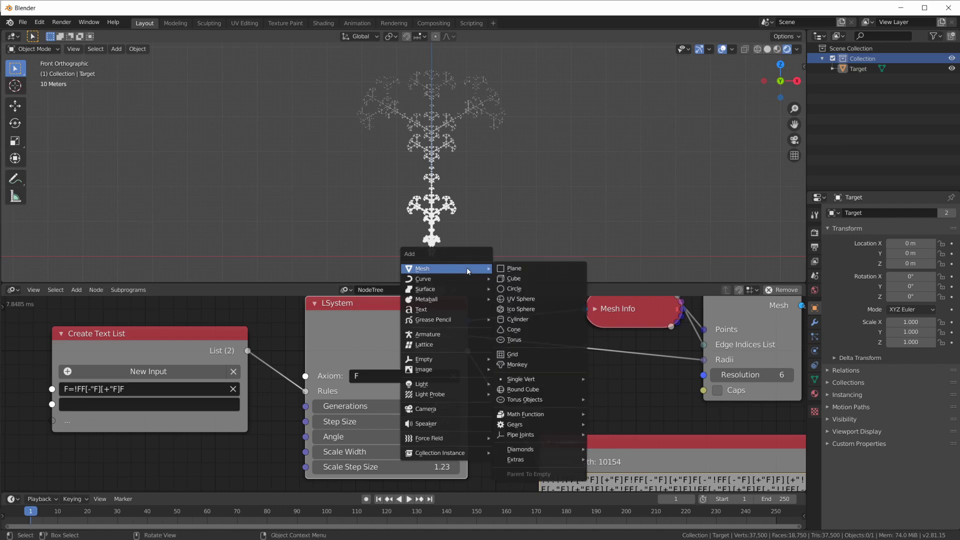
mouse_move(452, 361)
click(511, 360)
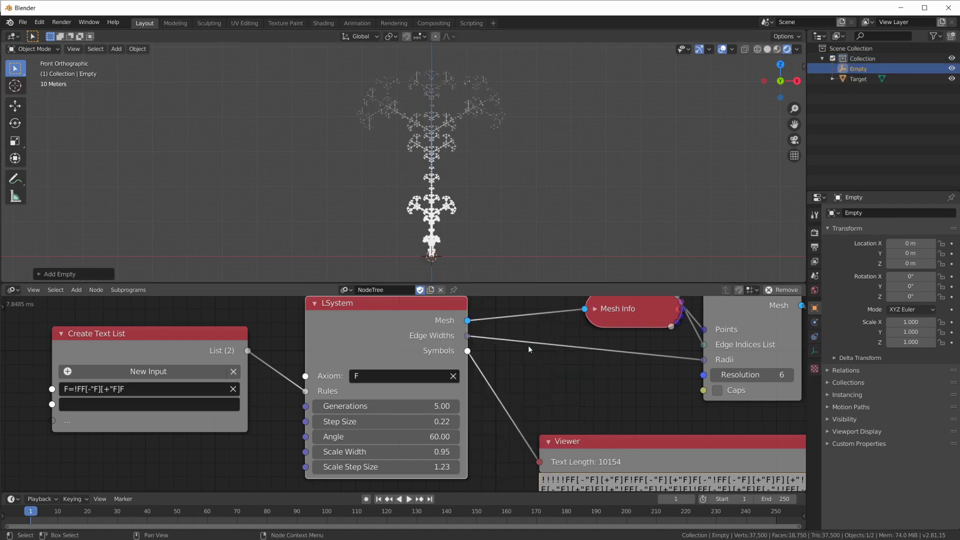
shift+middle_drag(523, 257, 532, 237)
scroll(523, 256, down, 3)
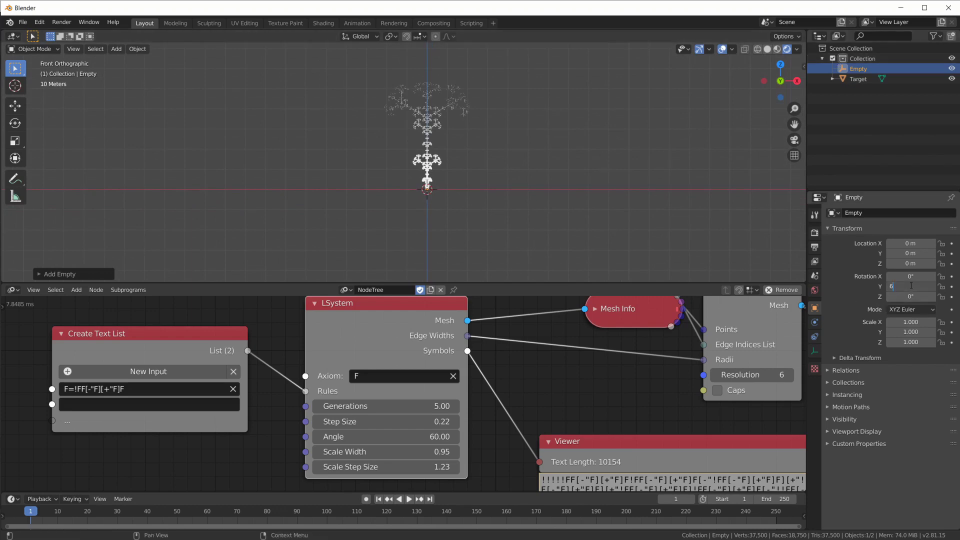
Give Target an Array modifier with relative offset off and the Empty as object offset
click(859, 79)
click(815, 322)
click(891, 213)
click(788, 236)
click(898, 283)
click(907, 328)
click(906, 340)
click(897, 354)
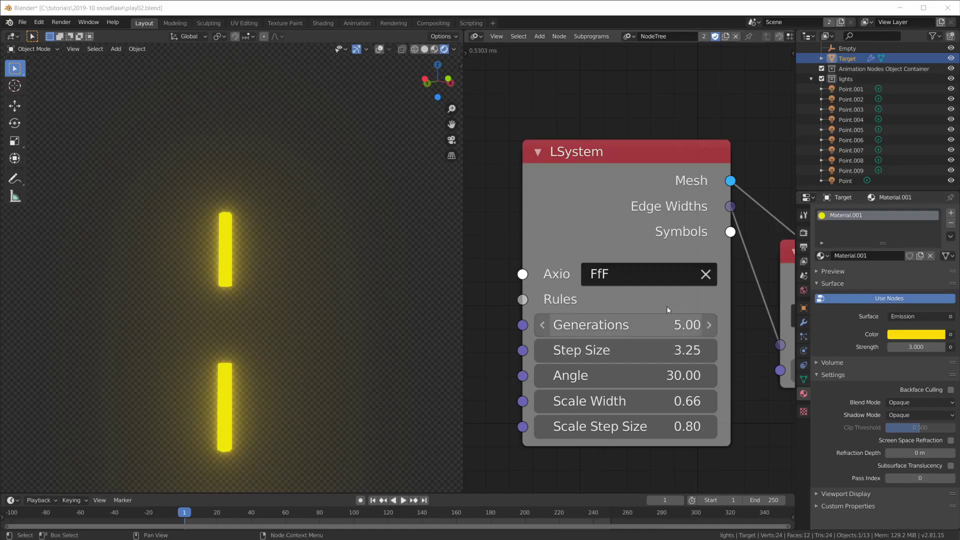
Place the cursor at the end of the FfF axiom and orbit around the green tree
click(621, 277)
click(618, 276)
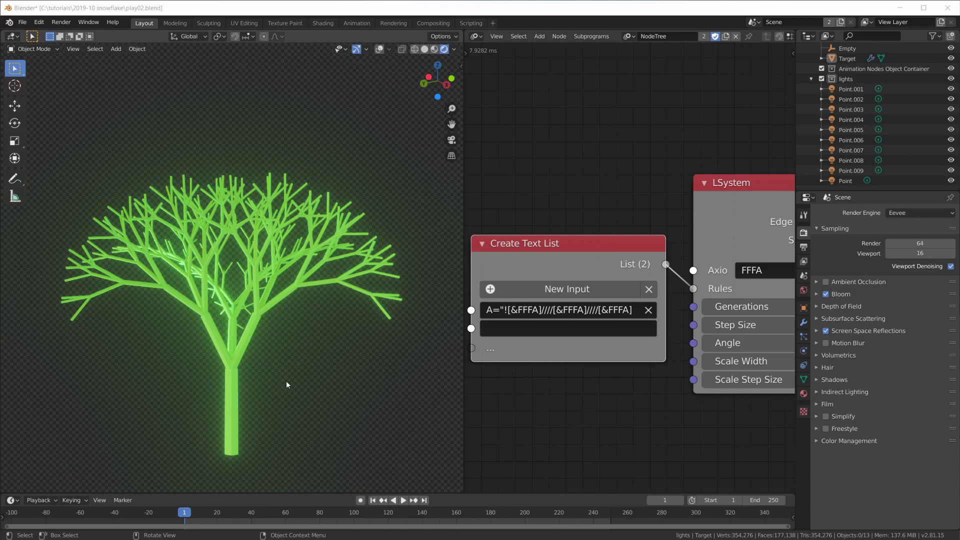
mouse_move(287, 380)
middle_down()
mouse_move(329, 380)
mouse_move(285, 424)
mouse_move(256, 392)
mouse_move(273, 386)
middle_up()
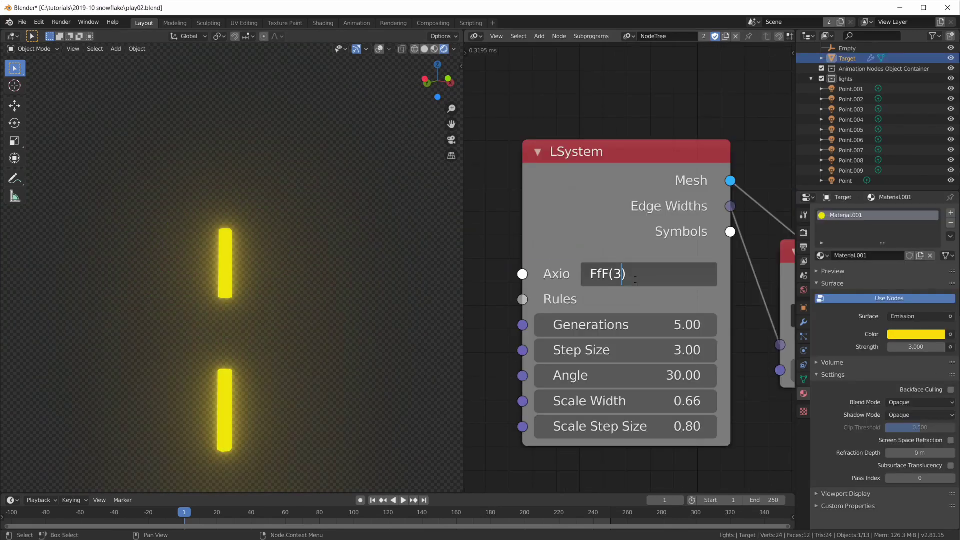
Try length values 4 to 8 in the axiom, then confirm it and set Step Size to 1
text(4)
key(BackSpace)
text(5)
key(BackSpace)
text(6)
key(BackSpace)
text(8)
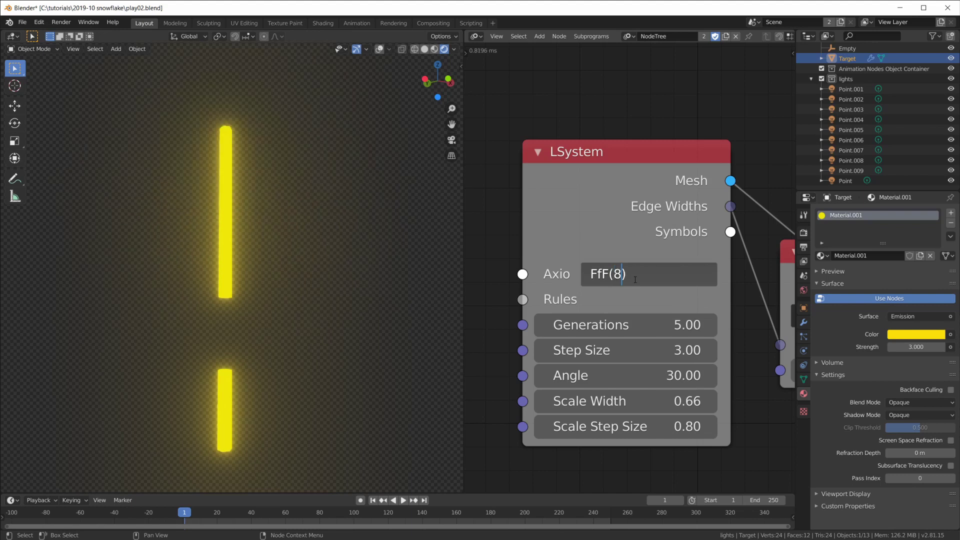
key(BackSpace)
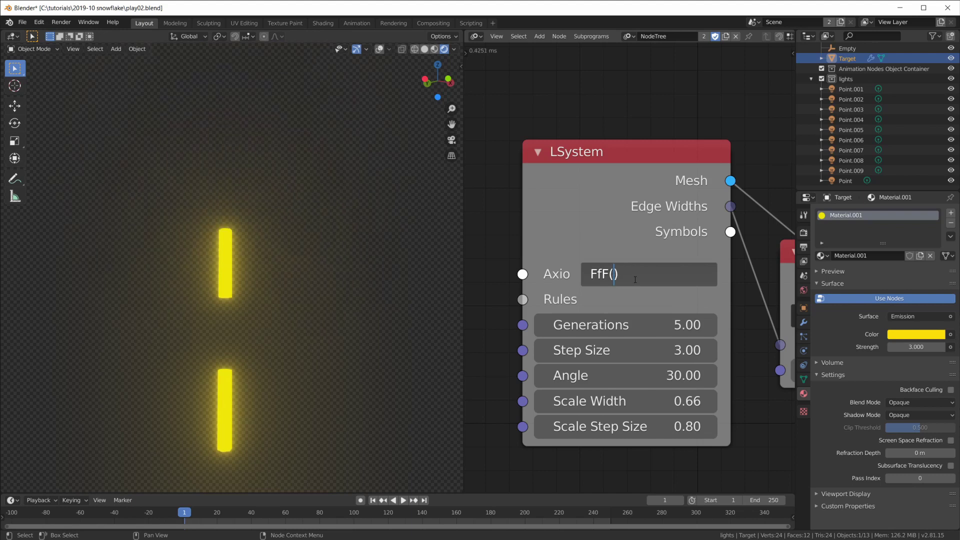
key(Return)
double_click(611, 350)
text(1)
key(Return)
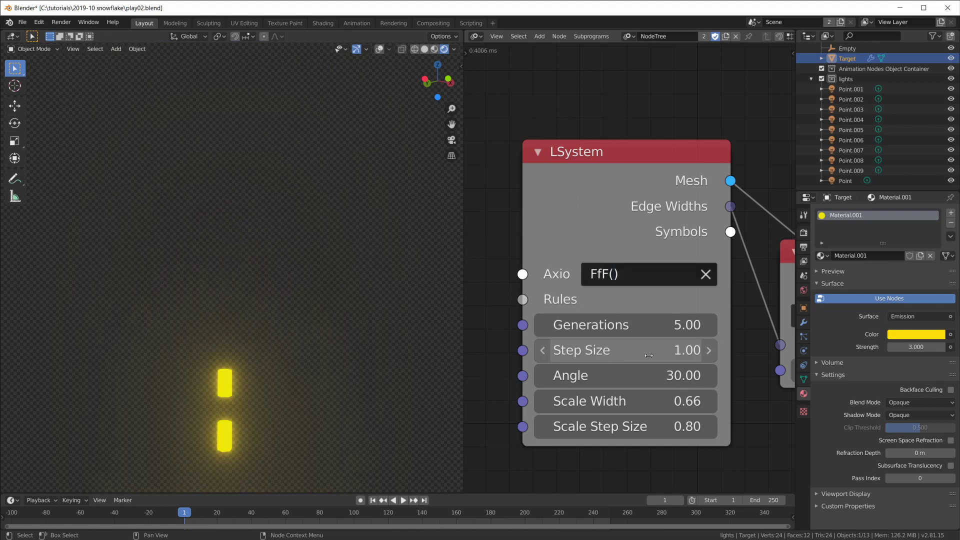
Change the axiom to FfF(5)+(45)F(2) so the top segment bends 45°
click(654, 275)
click(654, 276)
key(BackSpace)
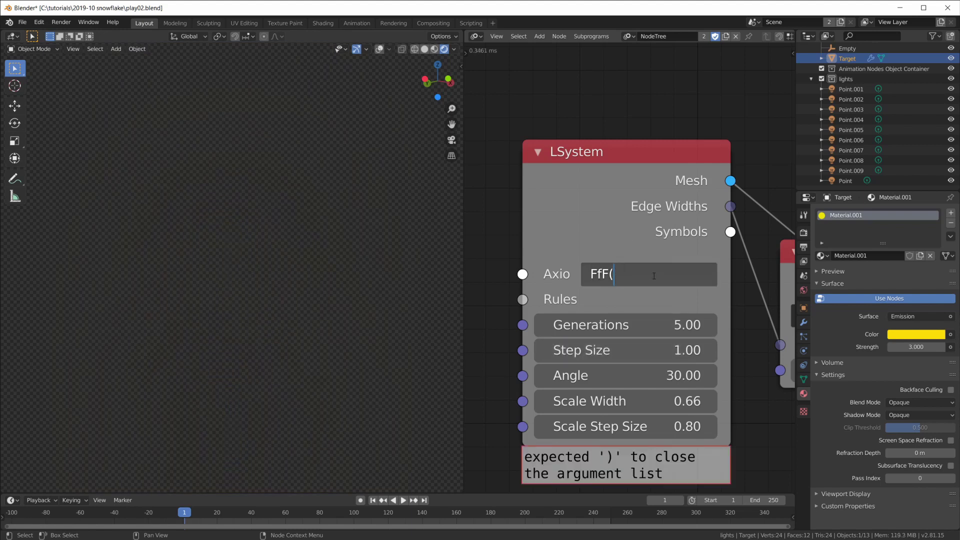
text(5))
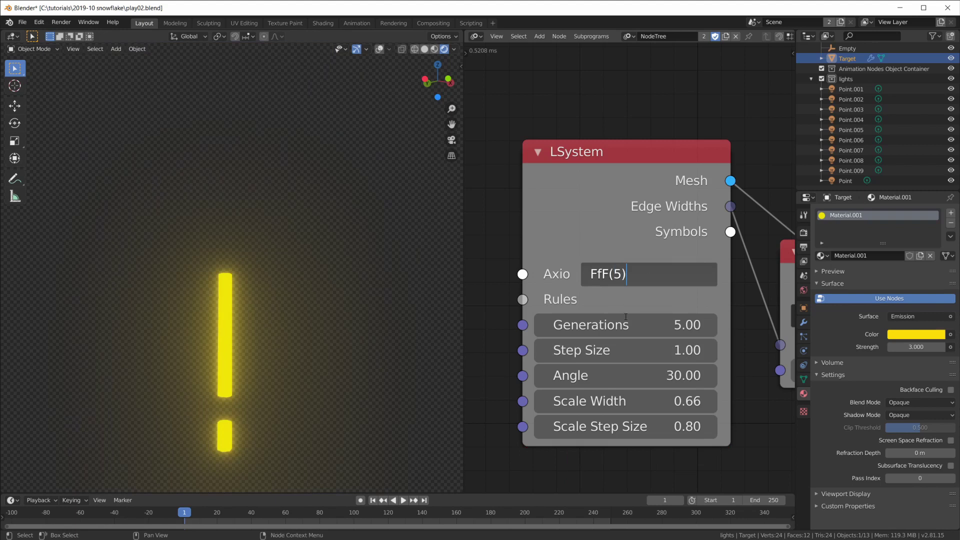
text(+(90)F(2))
double_click(650, 274)
text(45)F(2))
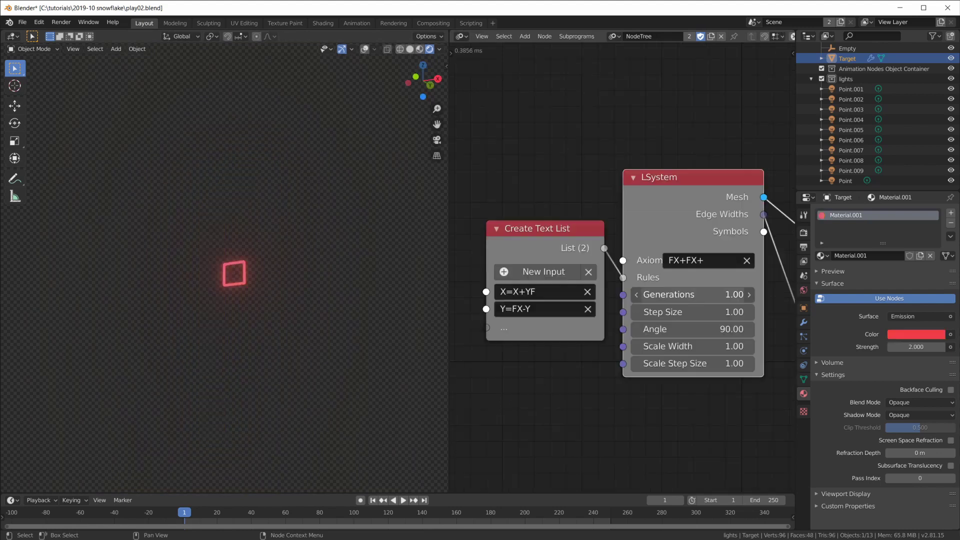
Raise Generations to 7.80 so the green tree grows denser
drag(692, 295, 782, 295)
drag(621, 317, 692, 317)
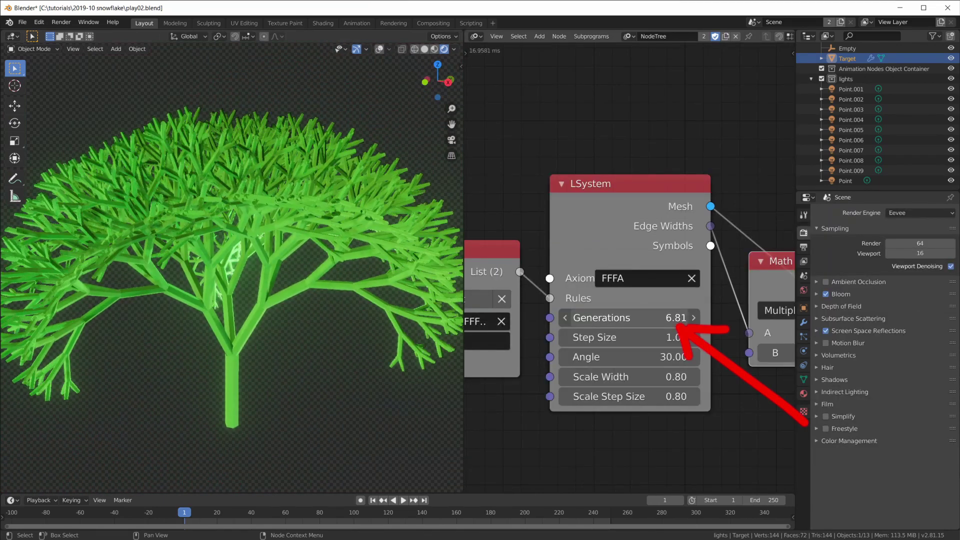
middle_drag(334, 325, 302, 302)
Increase the curve example's LSystem Angle to reshape the curve
scroll(370, 320, down, 3)
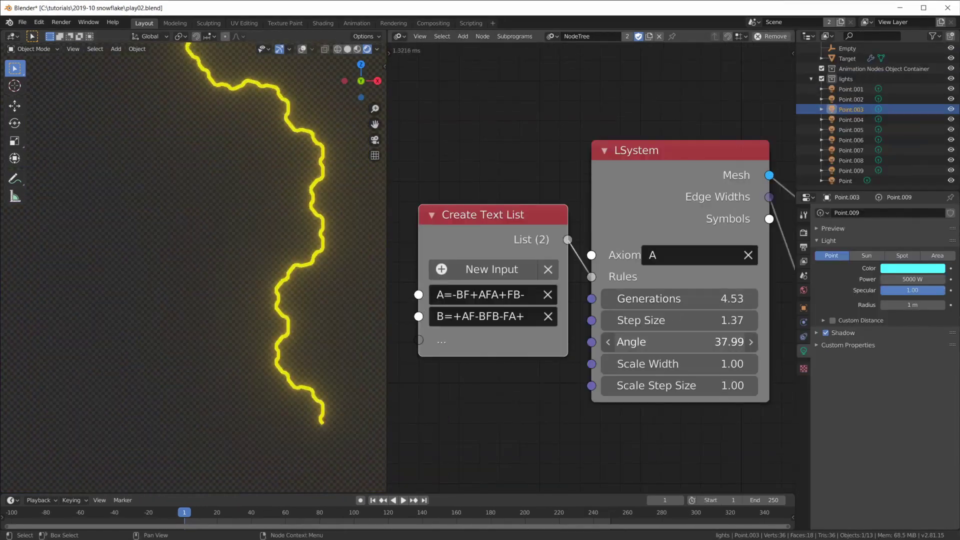
drag(670, 342, 725, 342)
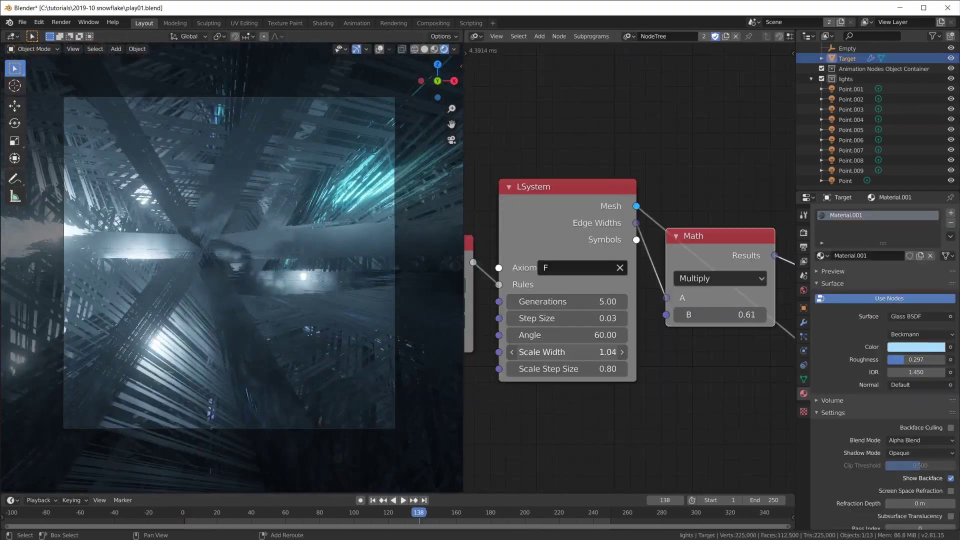